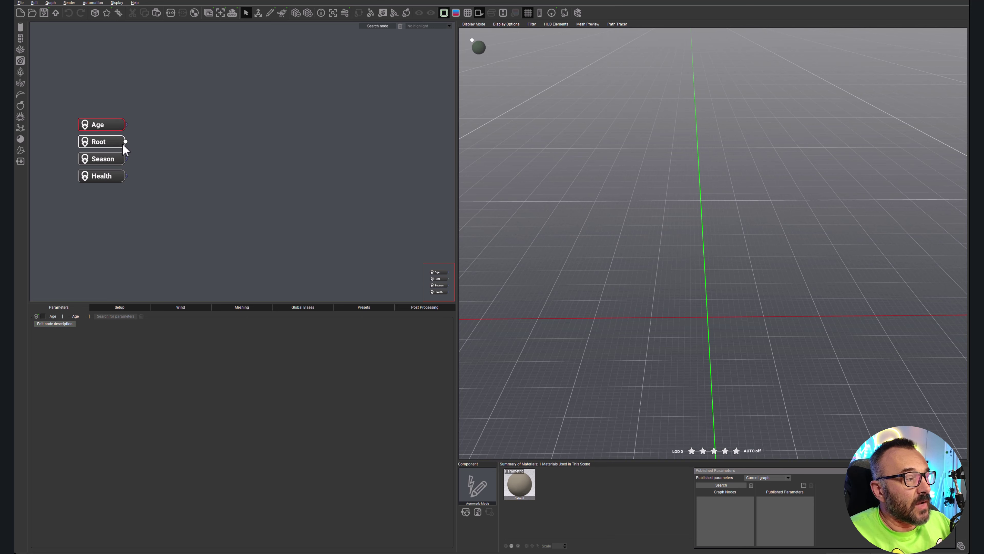
# Assign the Bark Pine substance from the material library to the Root node as the default plant material
pyautogui.click(167, 220)
pyautogui.click(114, 146)
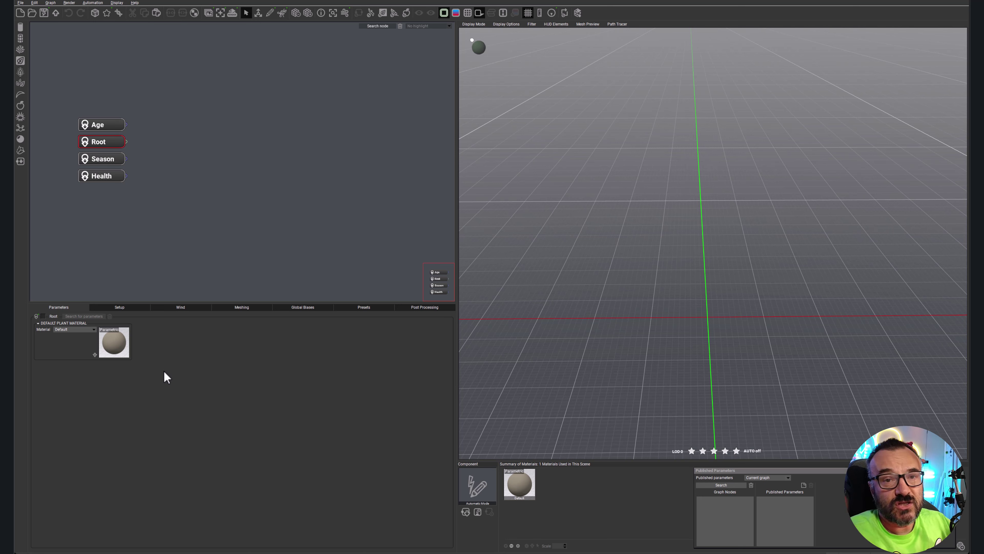
pyautogui.click(84, 329)
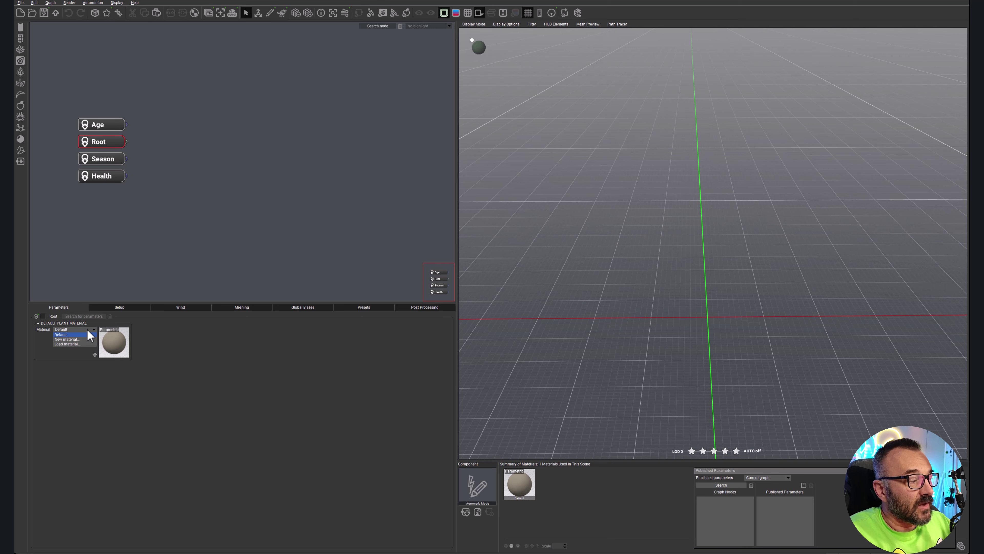
pyautogui.click(174, 348)
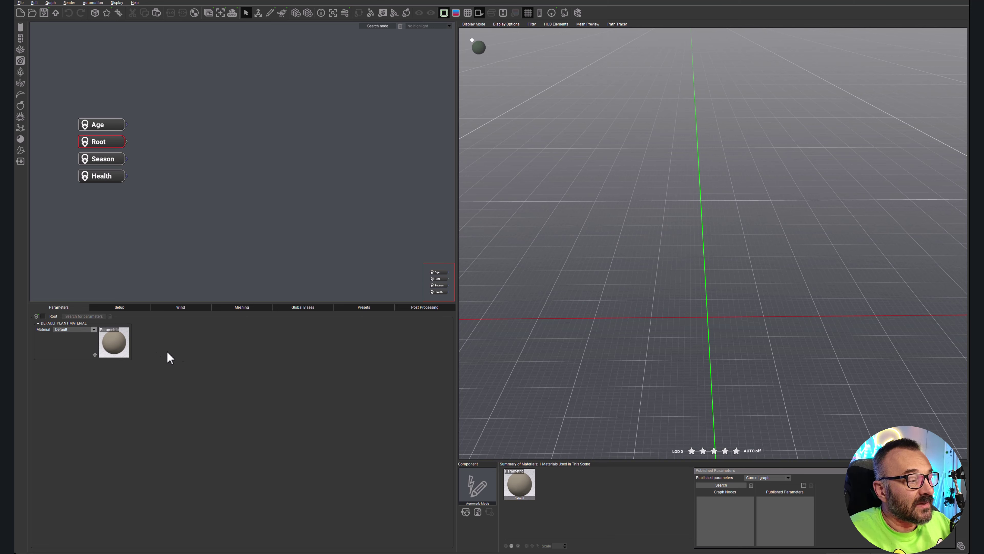
pyautogui.click(95, 355)
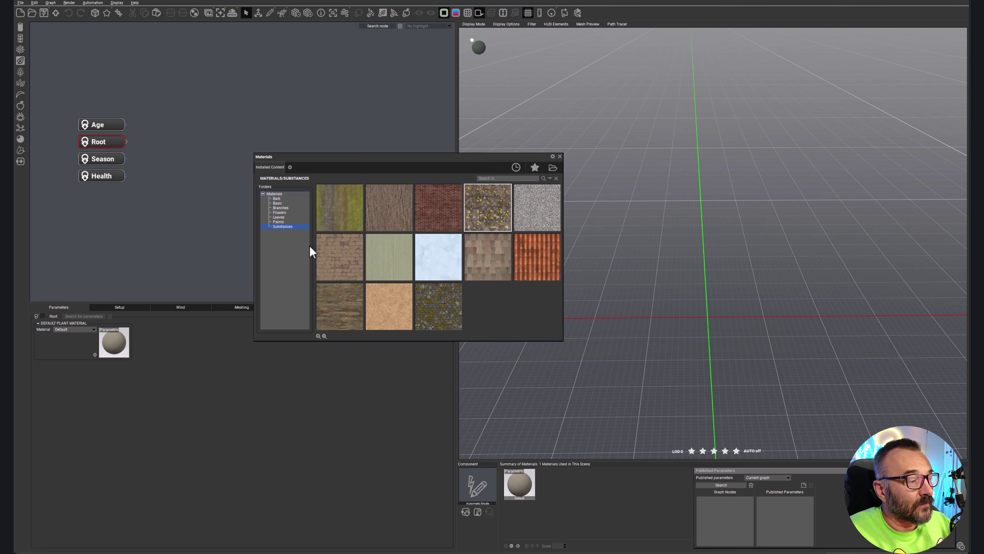
pyautogui.doubleClick(386, 209)
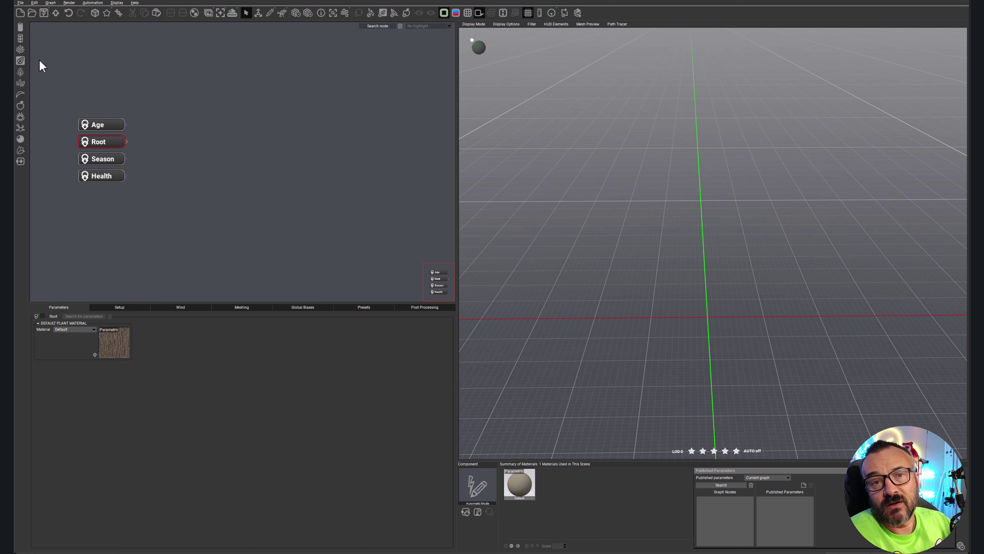
# Add an Advanced Segment geometry node to the graph and place it beside the Root node
pyautogui.rightClick(179, 73)
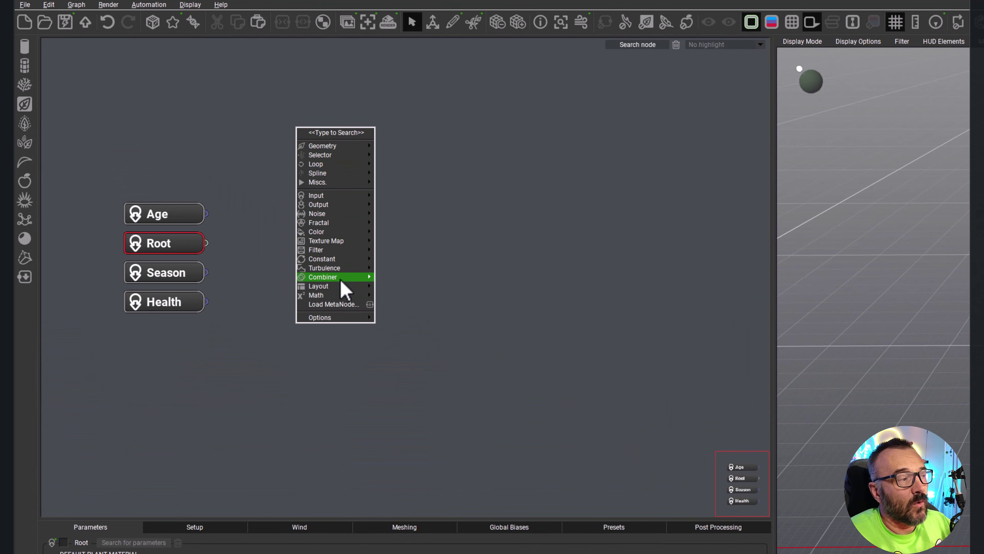
pyautogui.moveTo(334, 322)
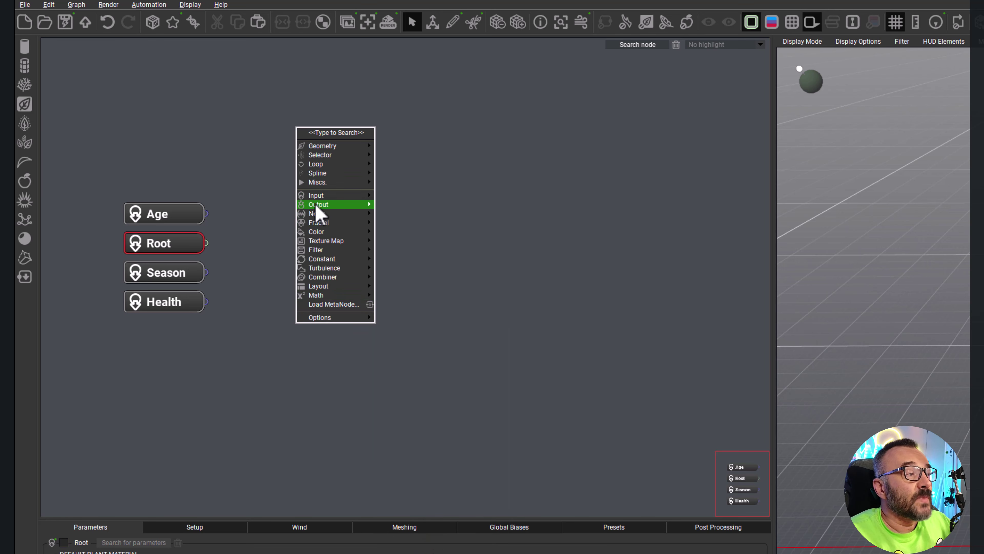
pyautogui.moveTo(316, 206)
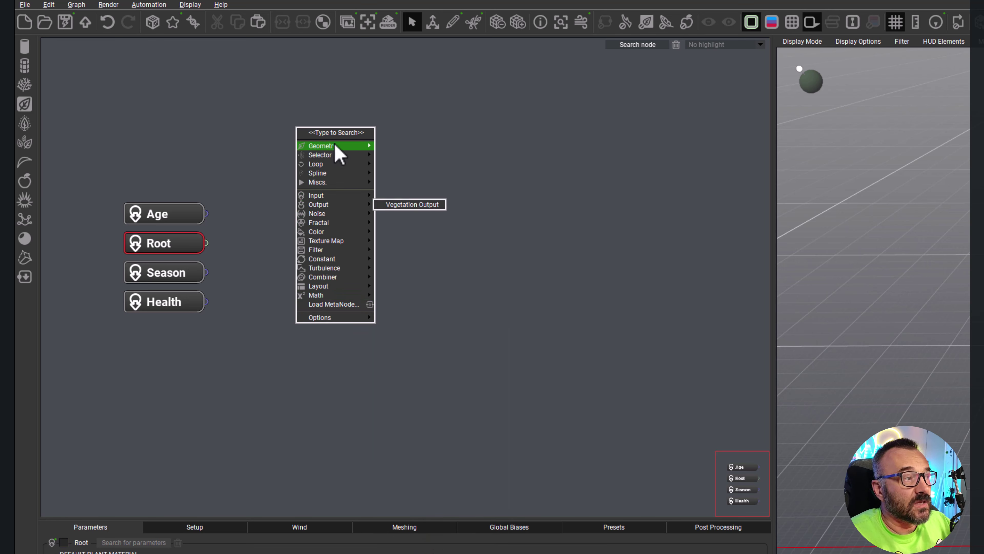
pyautogui.moveTo(337, 153)
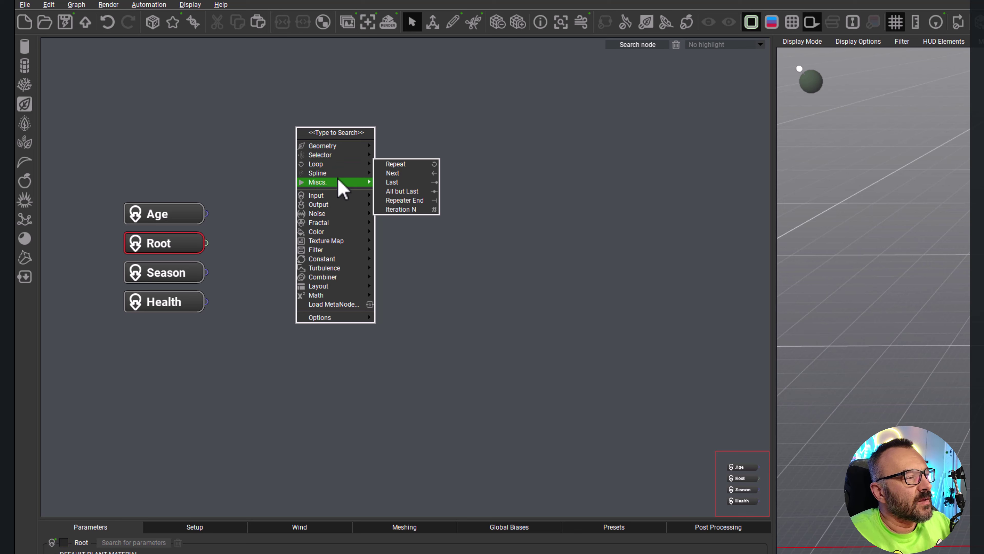
pyautogui.moveTo(348, 187)
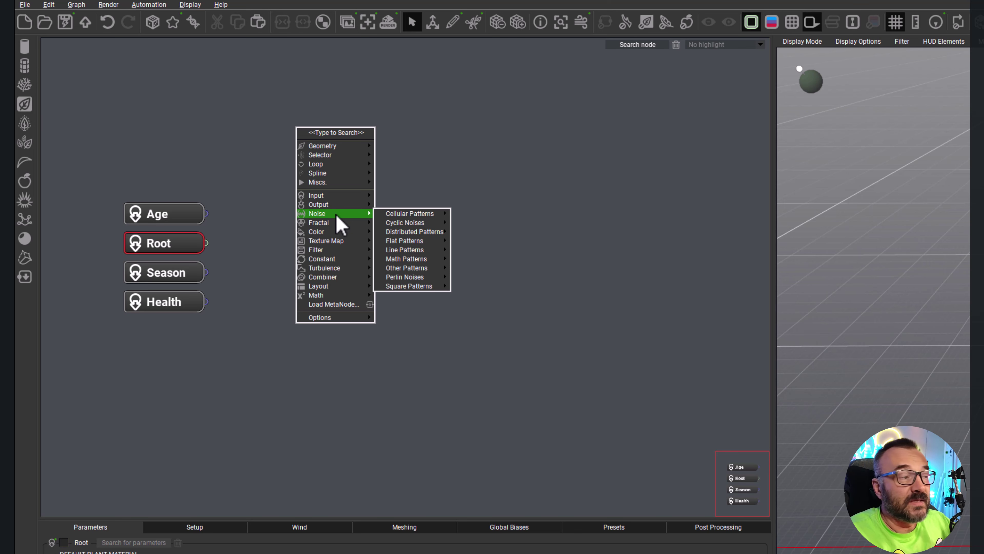
pyautogui.moveTo(349, 248)
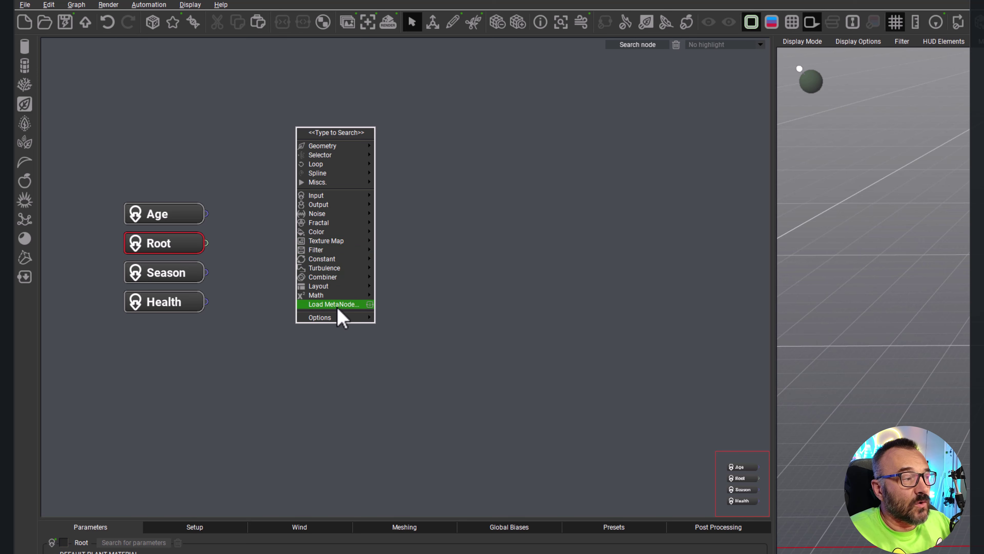
pyautogui.moveTo(332, 268)
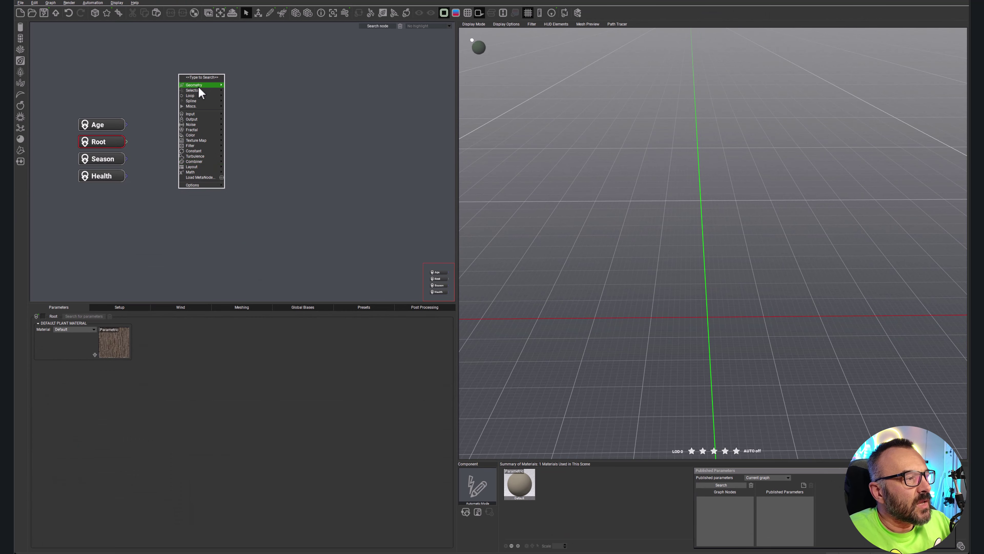
pyautogui.moveTo(198, 86)
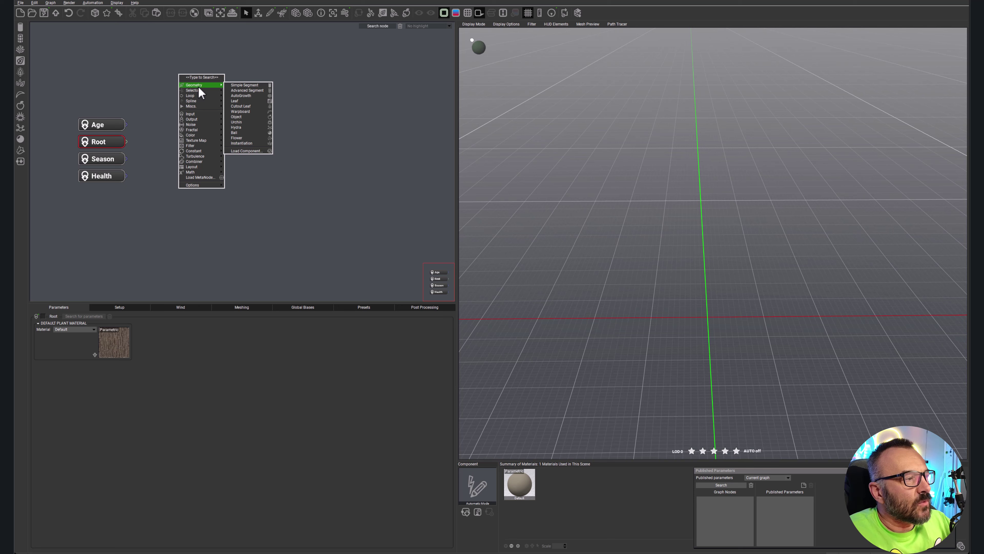
pyautogui.click(256, 90)
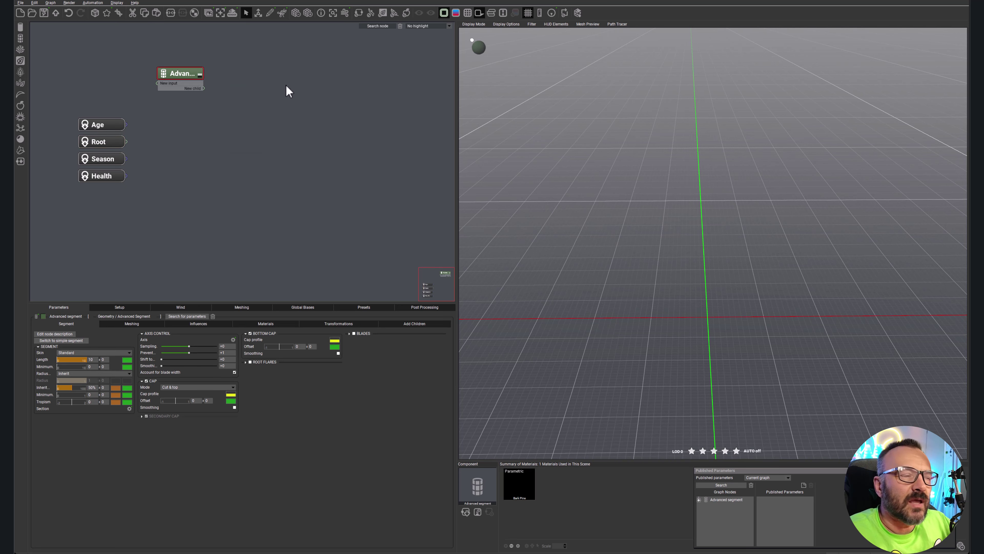
pyautogui.moveTo(188, 71); pyautogui.dragTo(220, 129)
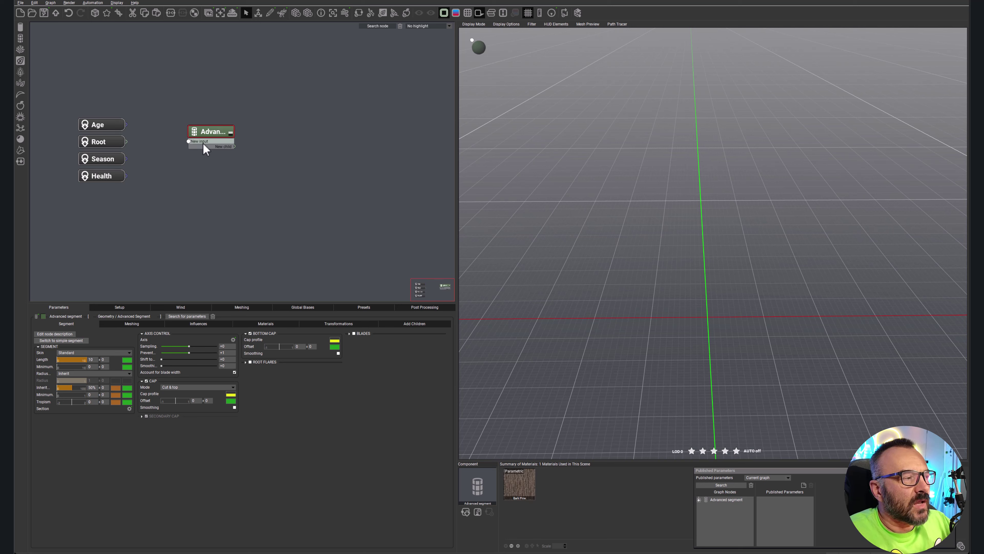
# Connect the Root node's output to the Advanced Segment node's input to generate the trunk, and select the segment node
pyautogui.click(34, 4)
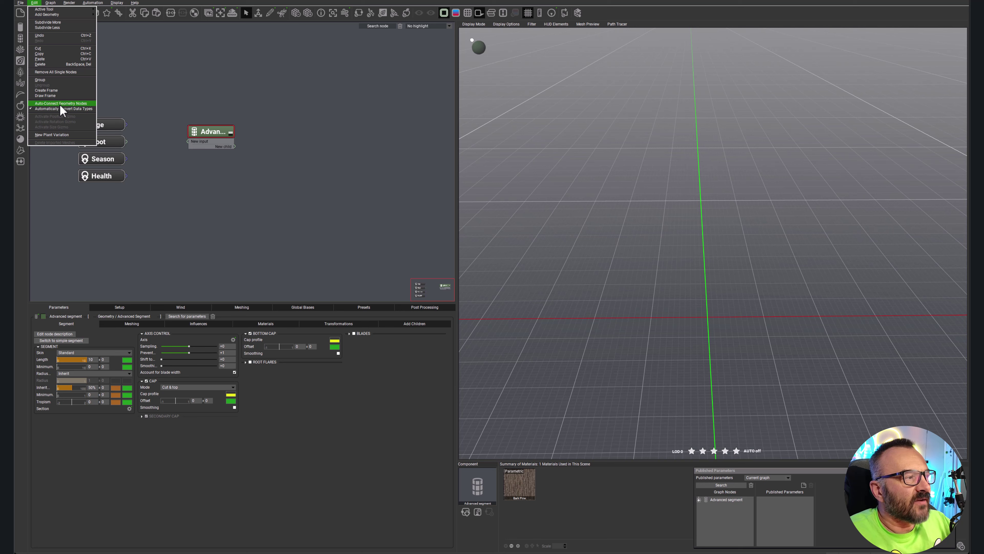
pyautogui.click(187, 100)
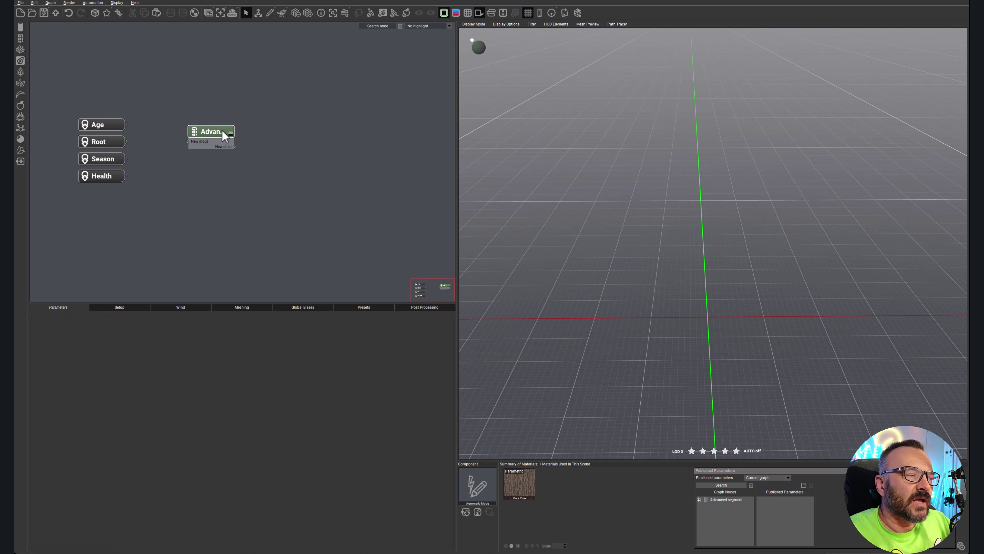
pyautogui.moveTo(126, 142); pyautogui.dragTo(228, 126)
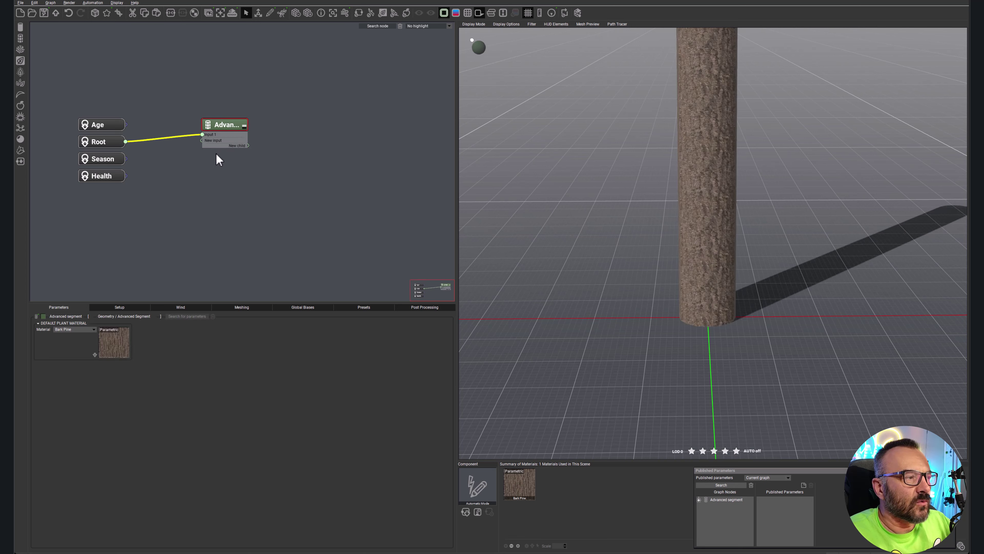
pyautogui.click(223, 145)
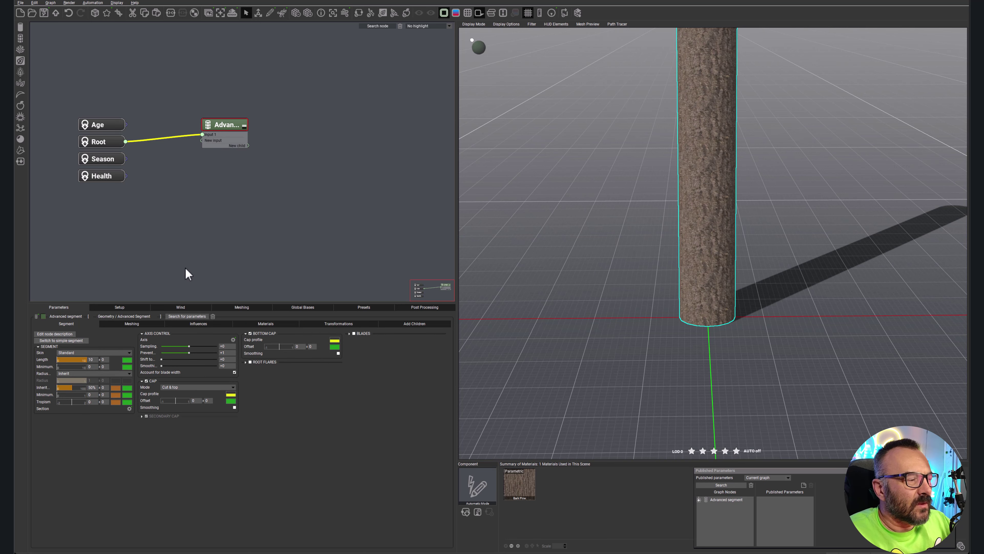
# Cycle the Advanced Segment node's display to its full parameter list and inspect the parameters in its Segment group
pyautogui.click(226, 140)
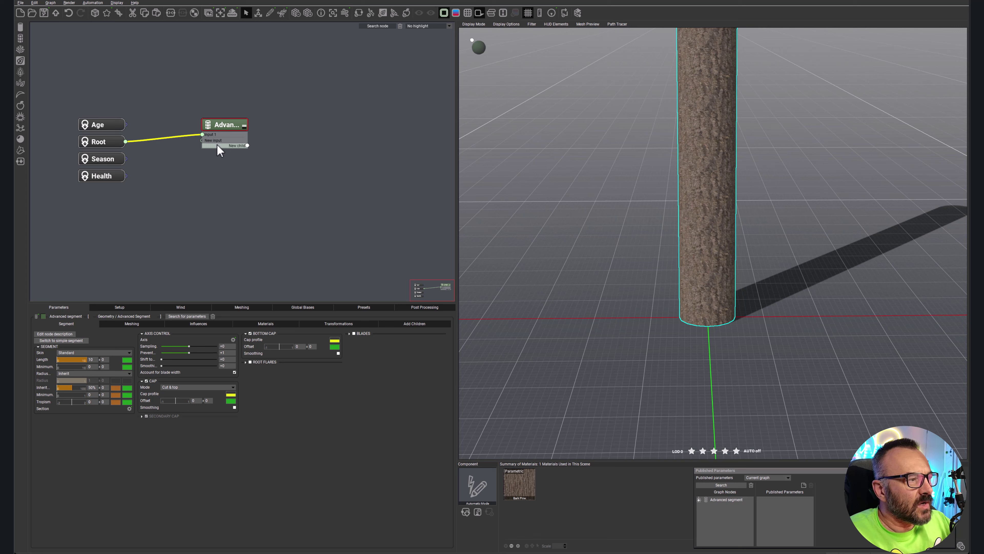
pyautogui.click(245, 127)
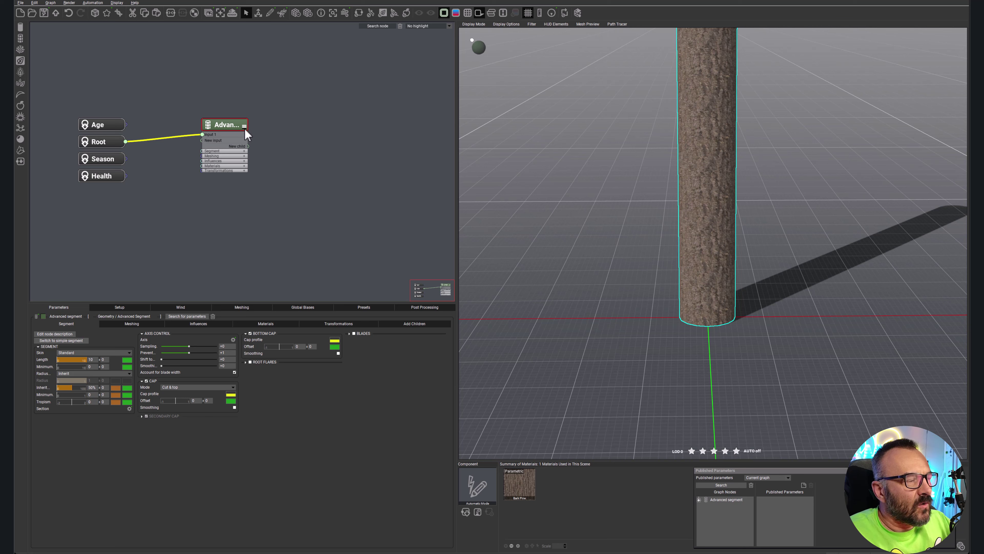
pyautogui.click(245, 128)
pyautogui.scroll(-3, 277, 181)
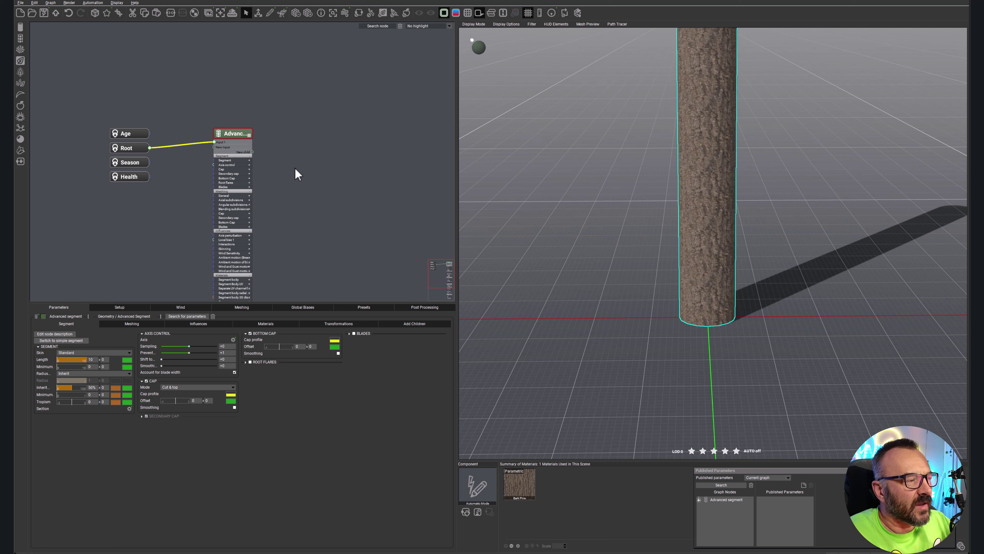
pyautogui.scroll(-3, 295, 175)
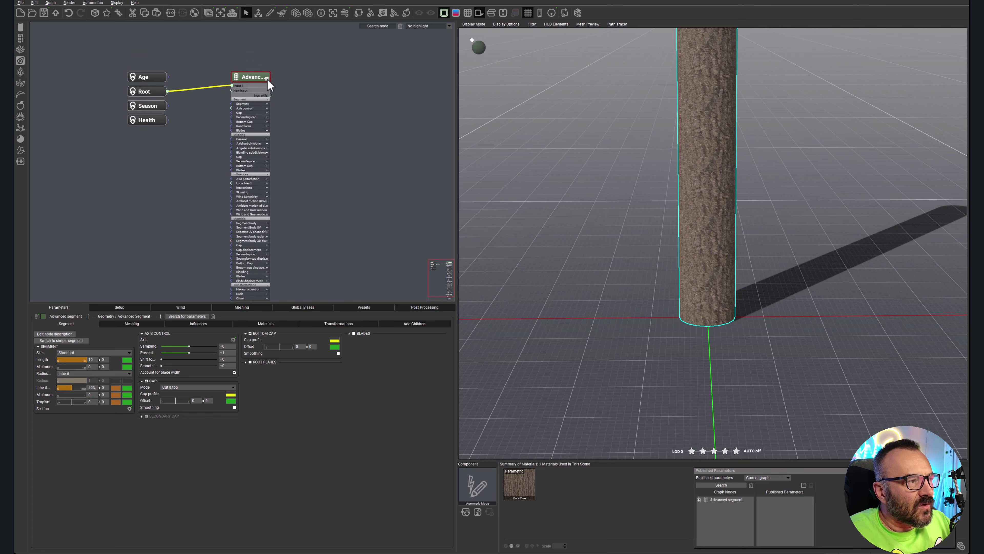
pyautogui.click(267, 78)
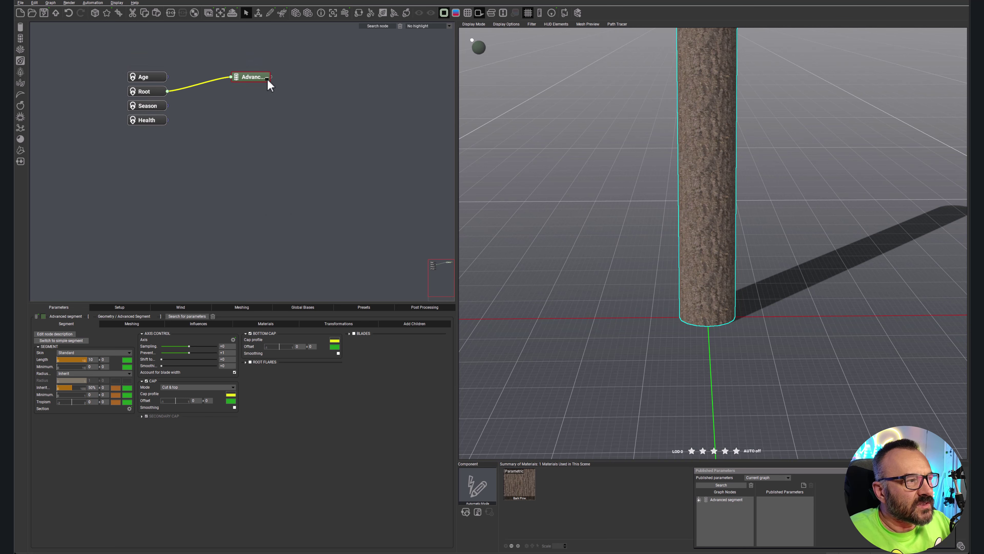
pyautogui.click(267, 79)
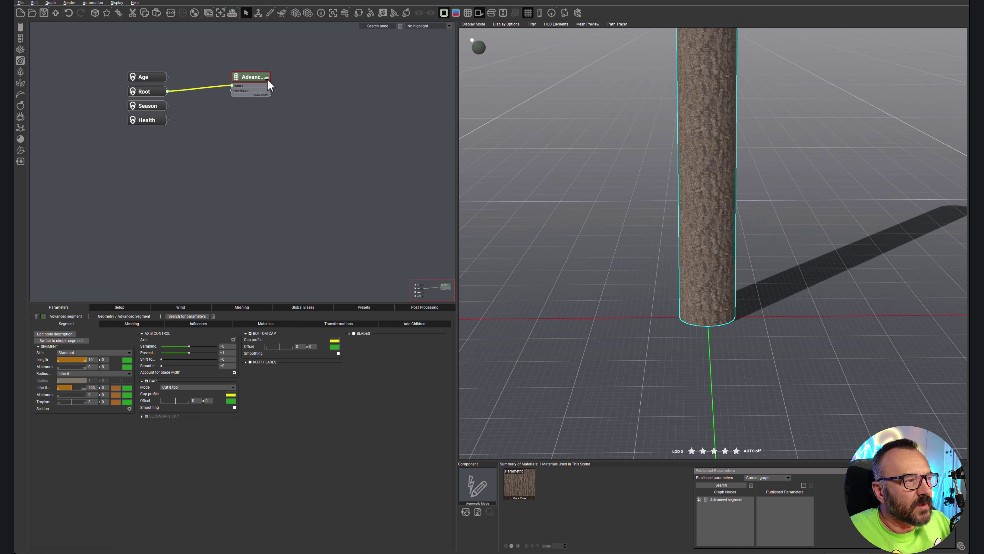
pyautogui.click(267, 78)
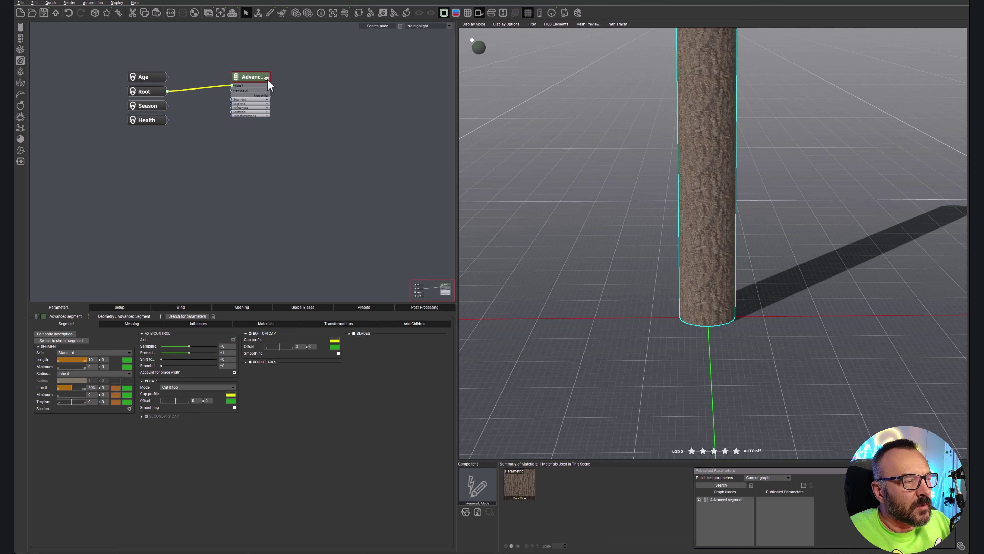
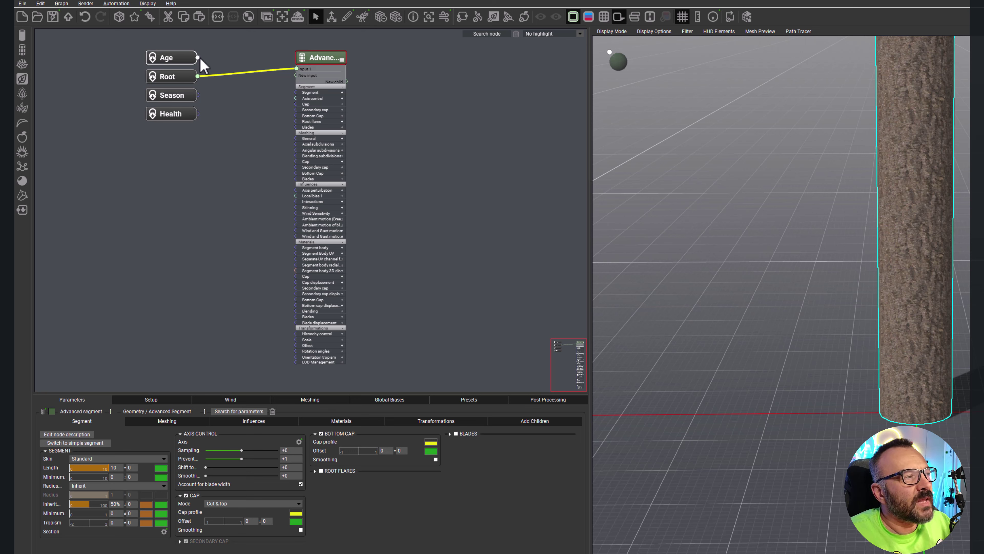
pyautogui.click(342, 92)
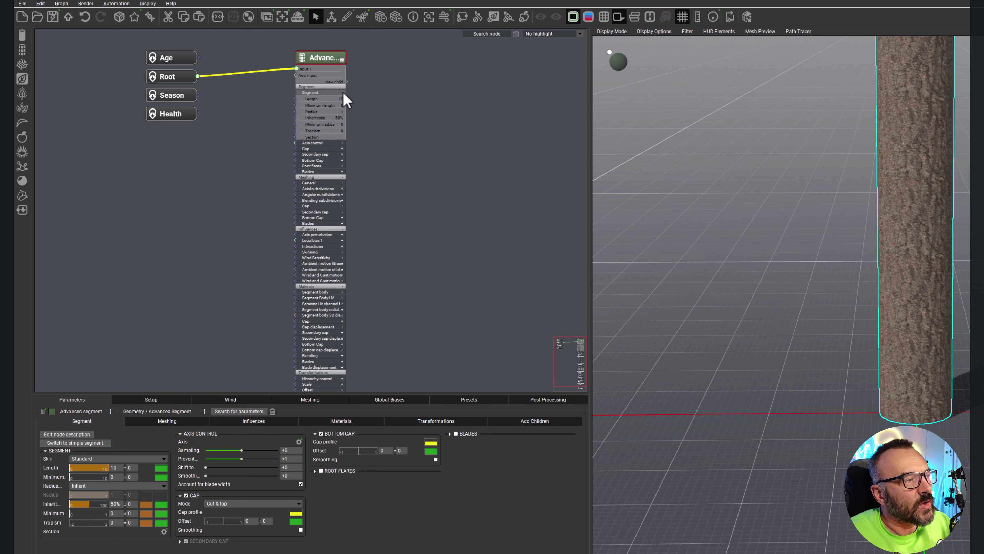
pyautogui.click(343, 93)
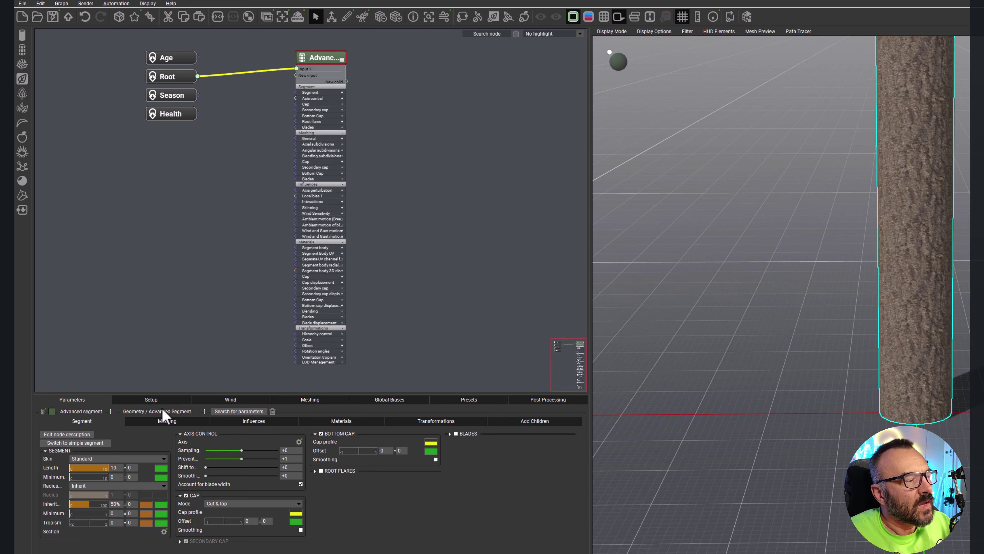
# Create a connected node for the segment's Length parameter, place it below the input nodes, and delete it
pyautogui.rightClick(50, 466)
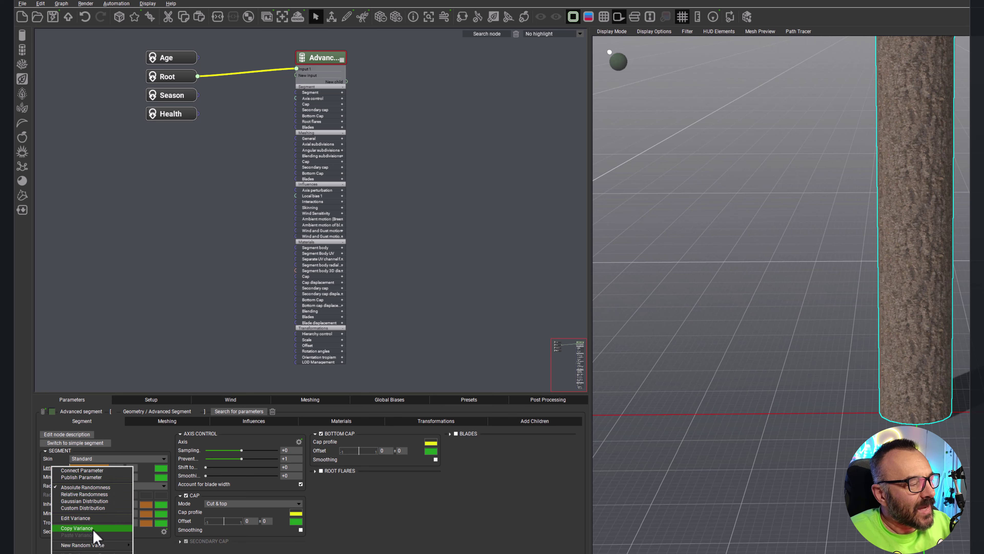
pyautogui.click(100, 477)
pyautogui.moveTo(256, 59); pyautogui.dragTo(234, 134)
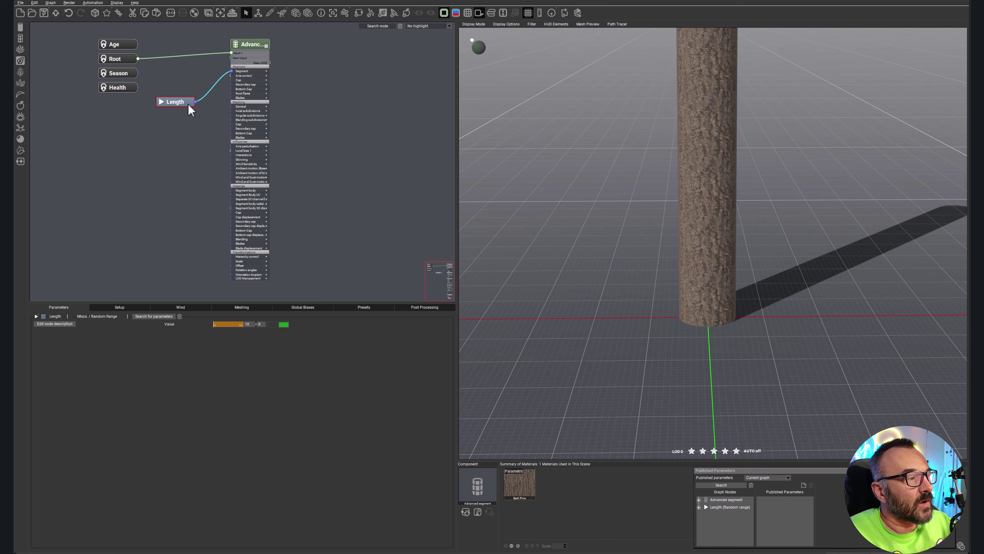
pyautogui.press('Delete')
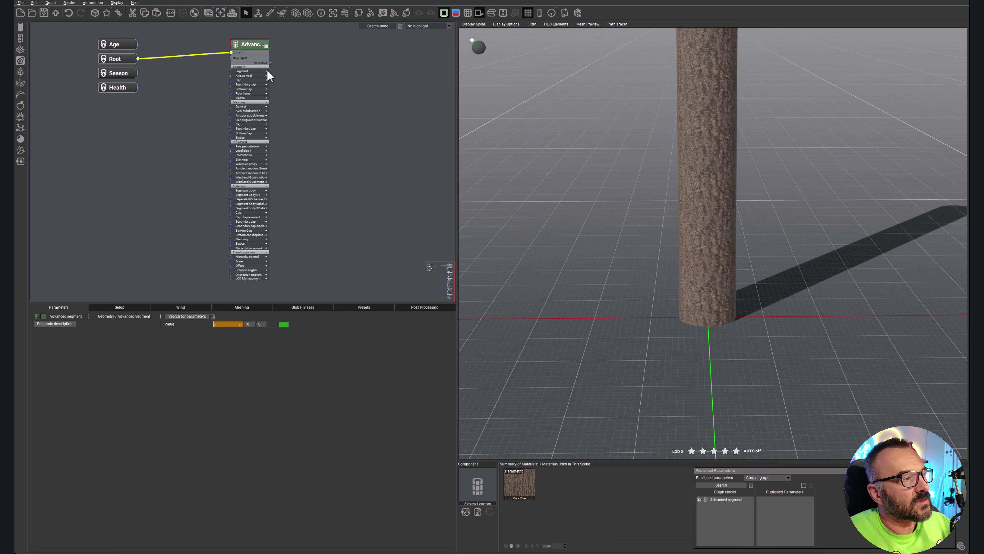
# Expand the Segment group on the Advanced Segment node and connect its Length parameter to the Age node
pyautogui.click(267, 71)
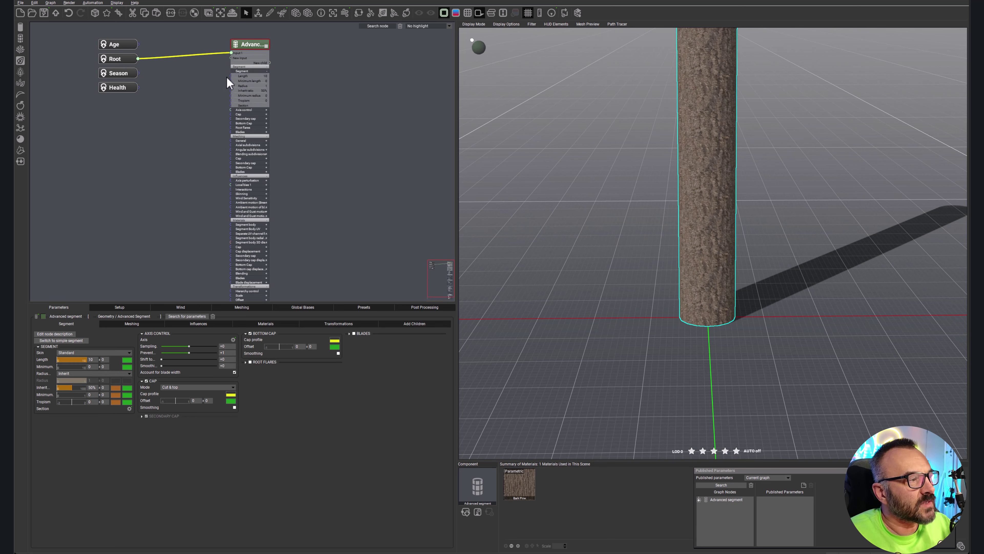
pyautogui.moveTo(230, 76); pyautogui.dragTo(138, 45)
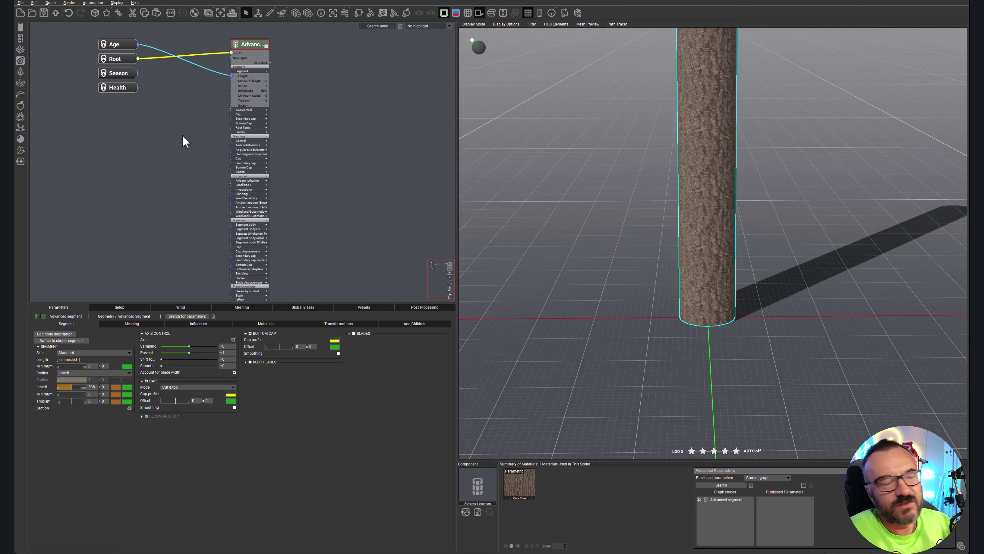
pyautogui.click(130, 220)
pyautogui.scroll(-4, 672, 216)
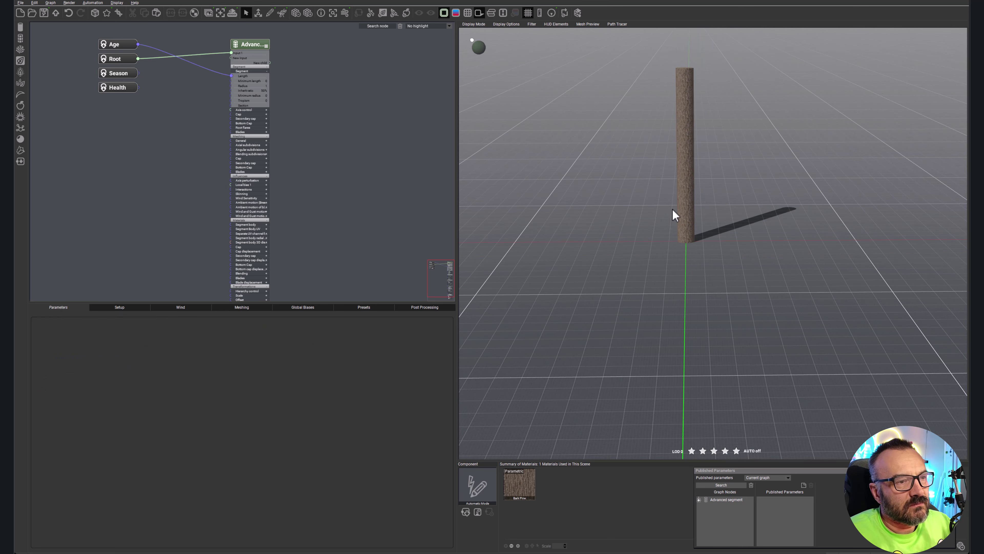
# Test the Age link by setting the plant's age to 1, and restore the age to 10
pyautogui.click(122, 44)
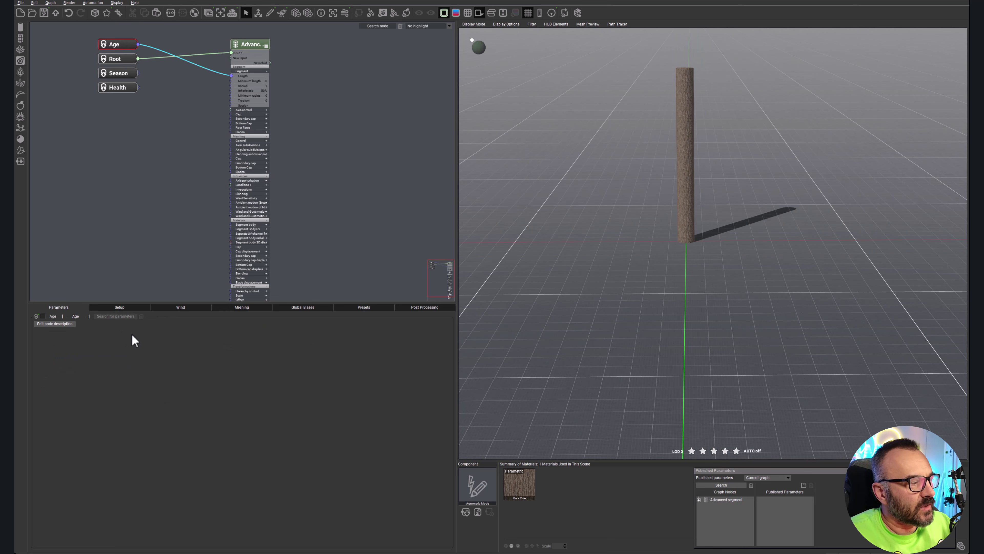
pyautogui.click(114, 307)
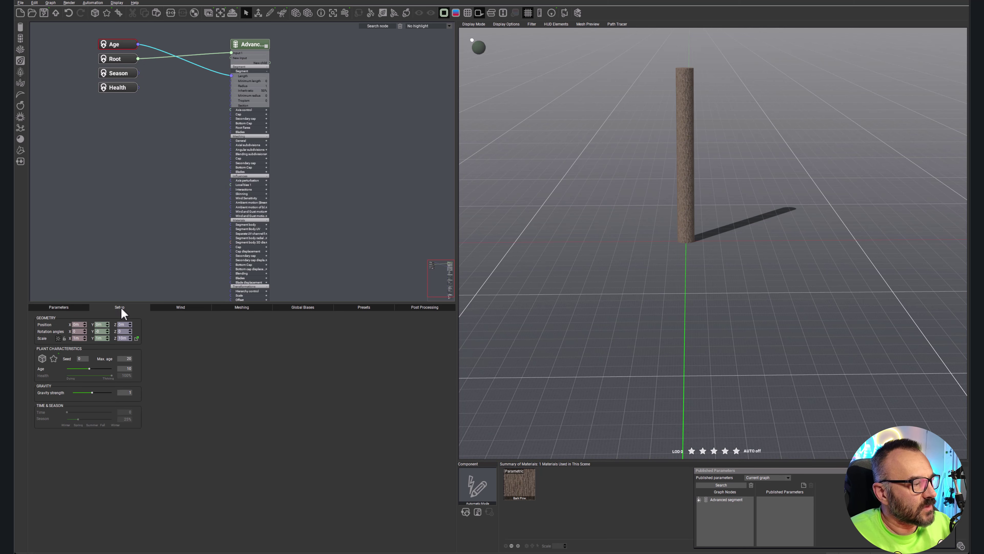
pyautogui.doubleClick(127, 369)
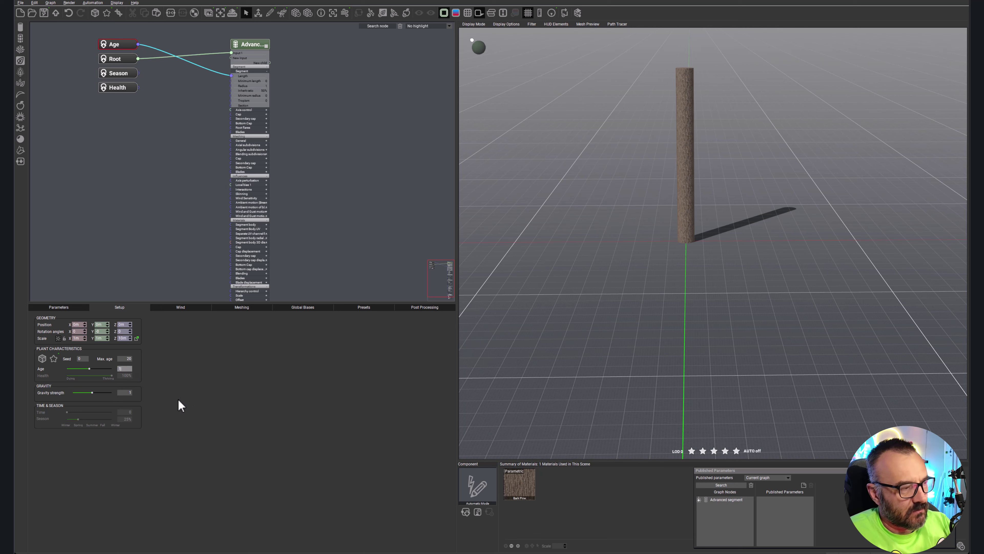
pyautogui.write('1')
pyautogui.press('Return')
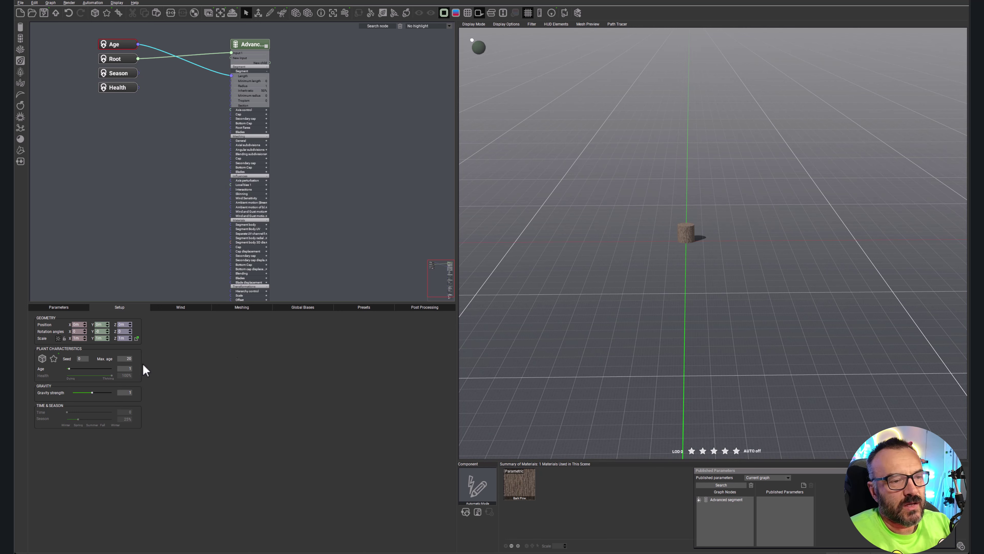
pyautogui.doubleClick(124, 369)
pyautogui.write('10')
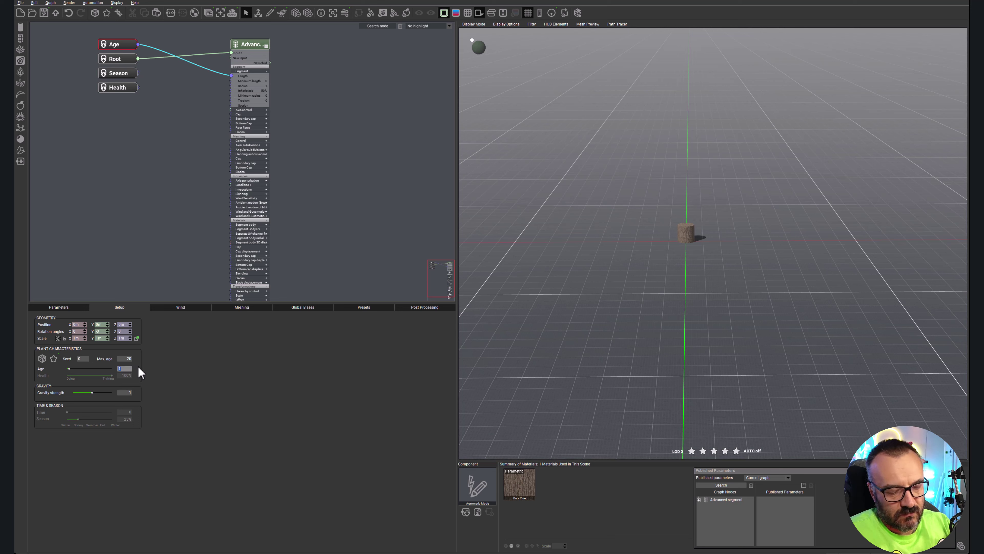
pyautogui.press('Return')
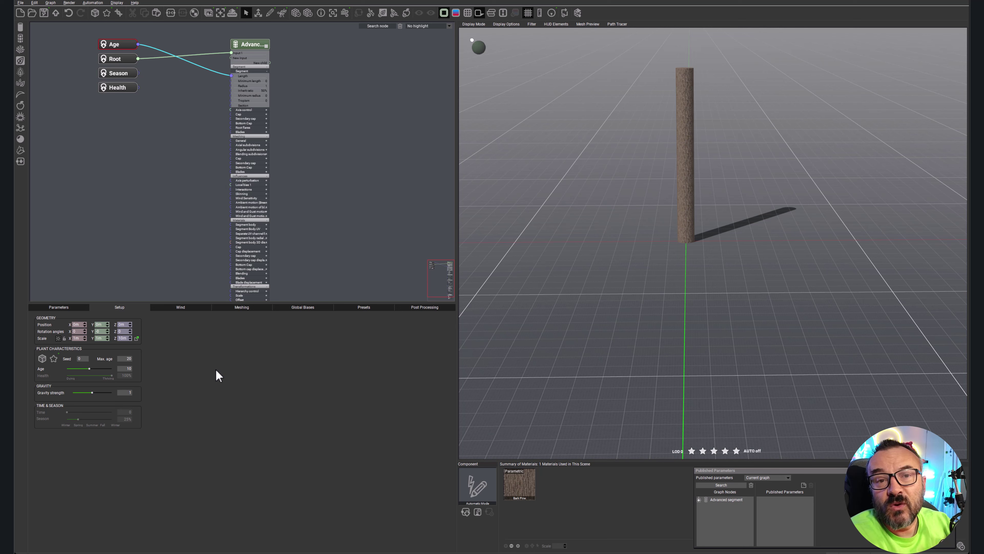
# Delete the connection between the Age node and the segment's Length parameter, and collapse the node's Segment group
pyautogui.click(186, 61)
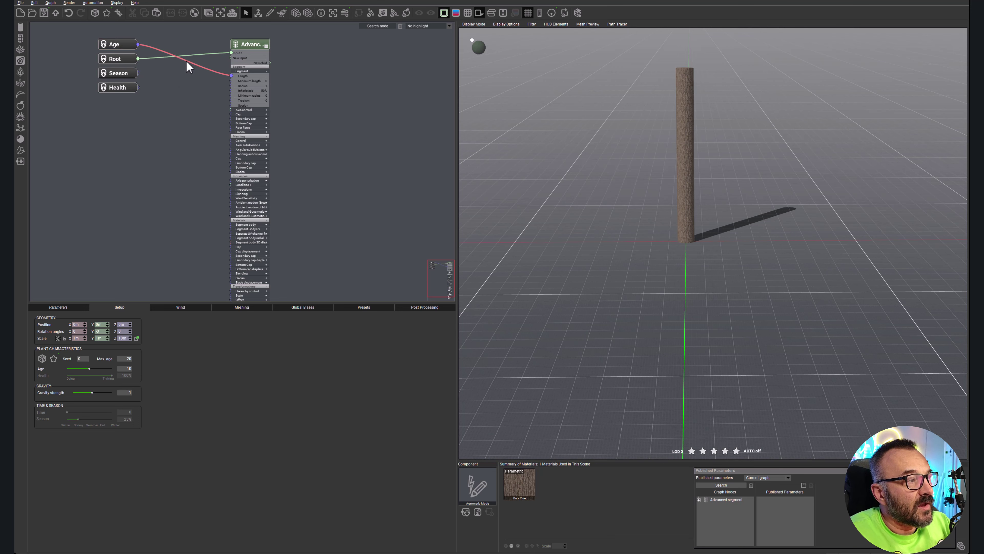
pyautogui.press('Delete')
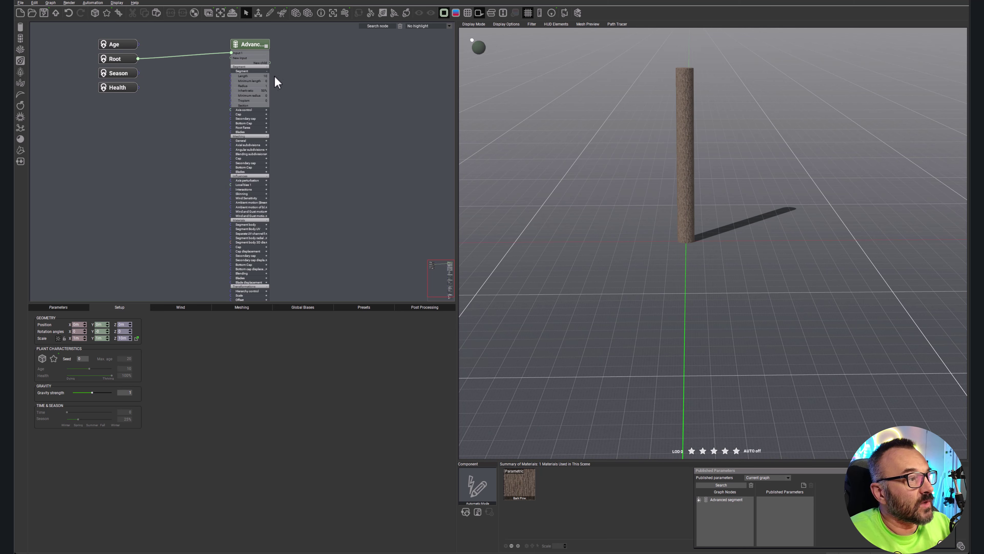
pyautogui.click(268, 72)
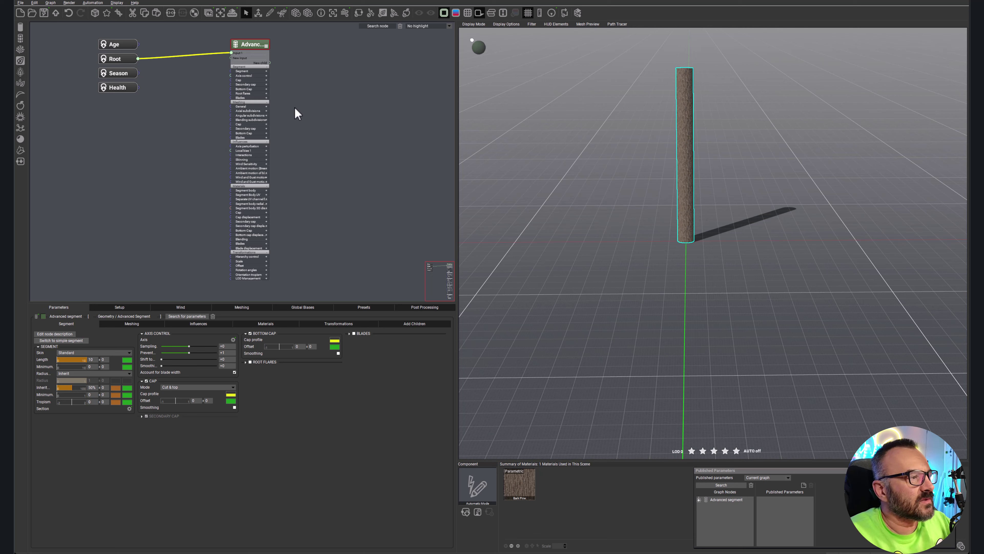
# Reduce the Advanced Segment node's display to only its inputs and outputs, and move the node slightly upward
pyautogui.click(267, 67)
pyautogui.click(267, 46)
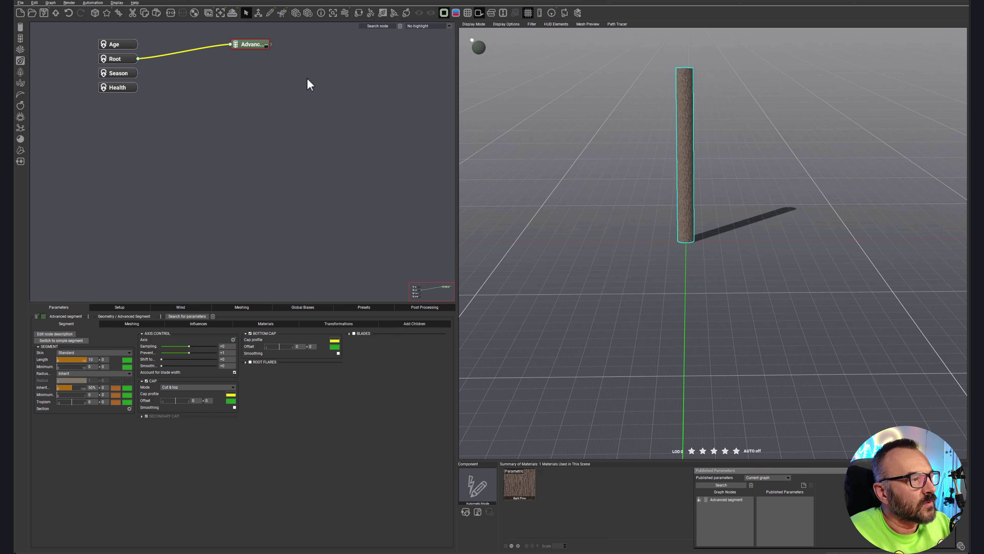
pyautogui.moveTo(307, 82); pyautogui.dragTo(305, 126, button='middle')
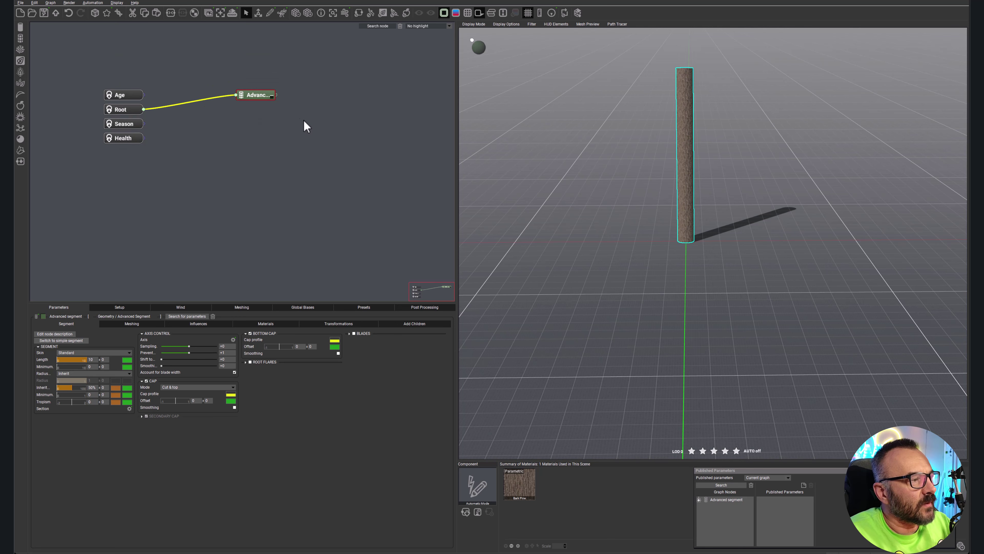
pyautogui.click(272, 99)
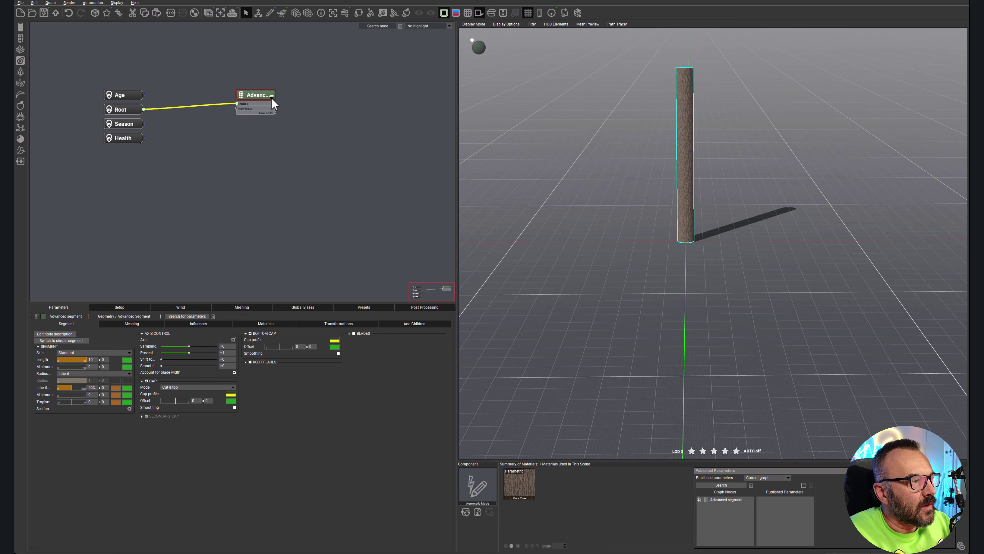
pyautogui.moveTo(270, 91); pyautogui.dragTo(263, 78)
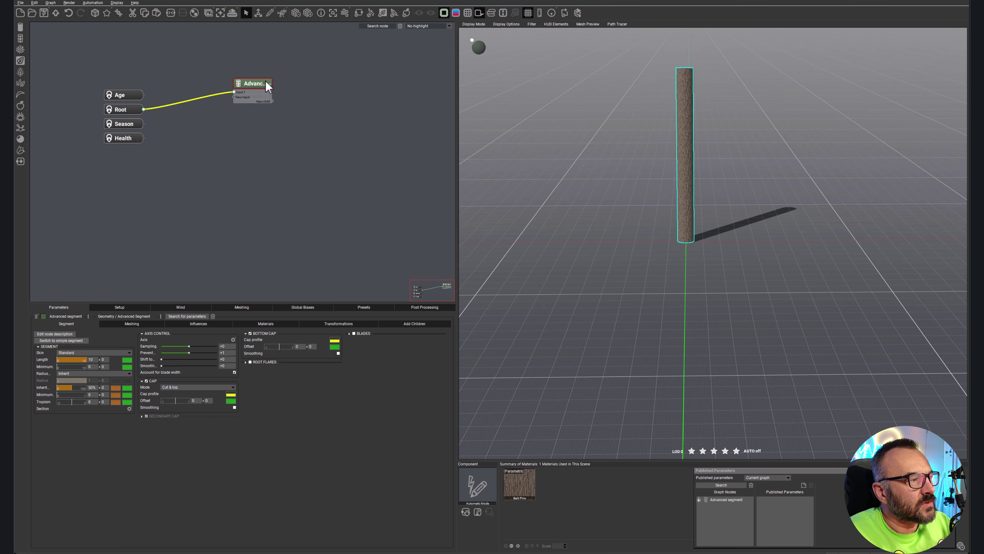
# Rename the Advanced Segment node as trunk and move it closer to the input nodes
pyautogui.doubleClick(265, 82)
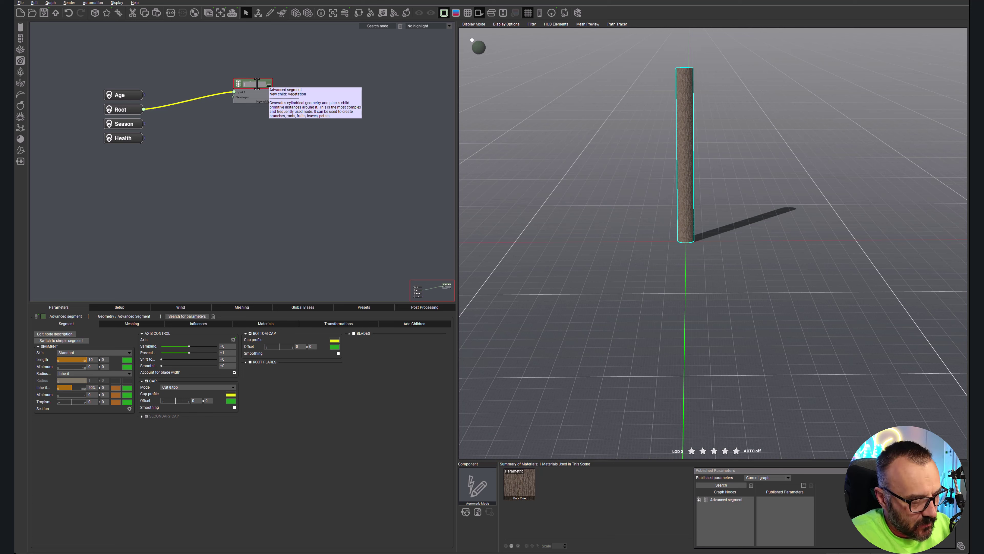
pyautogui.write('T')
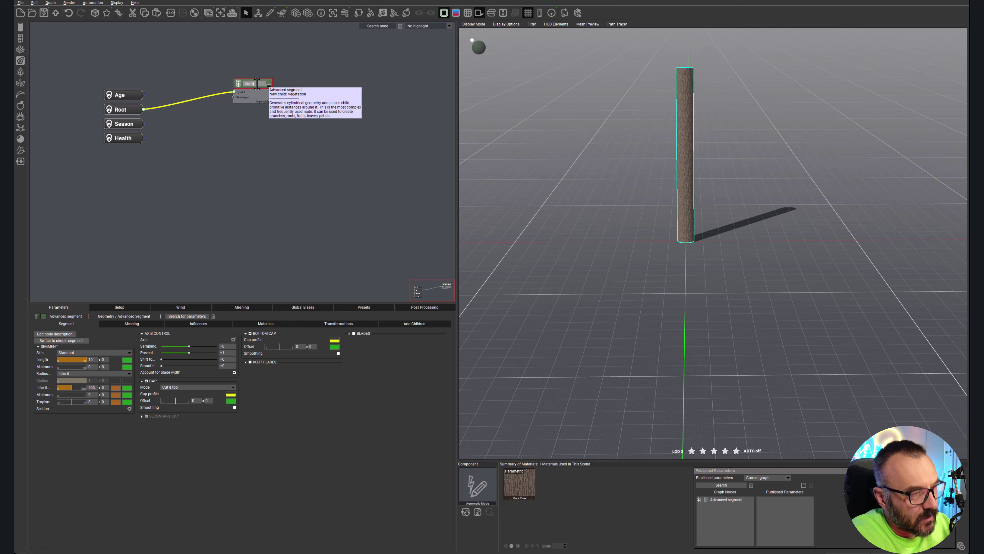
pyautogui.press('Return')
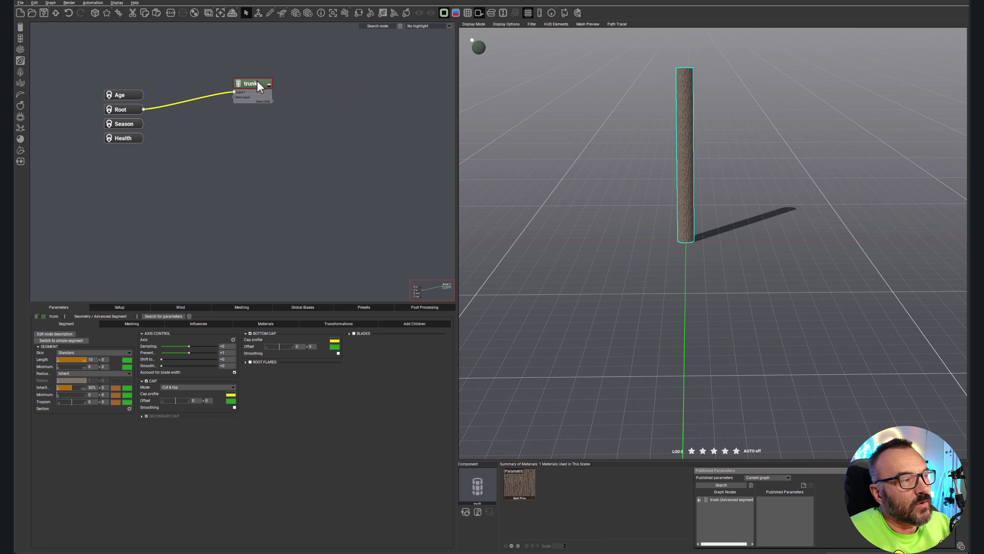
pyautogui.moveTo(263, 83); pyautogui.dragTo(248, 94)
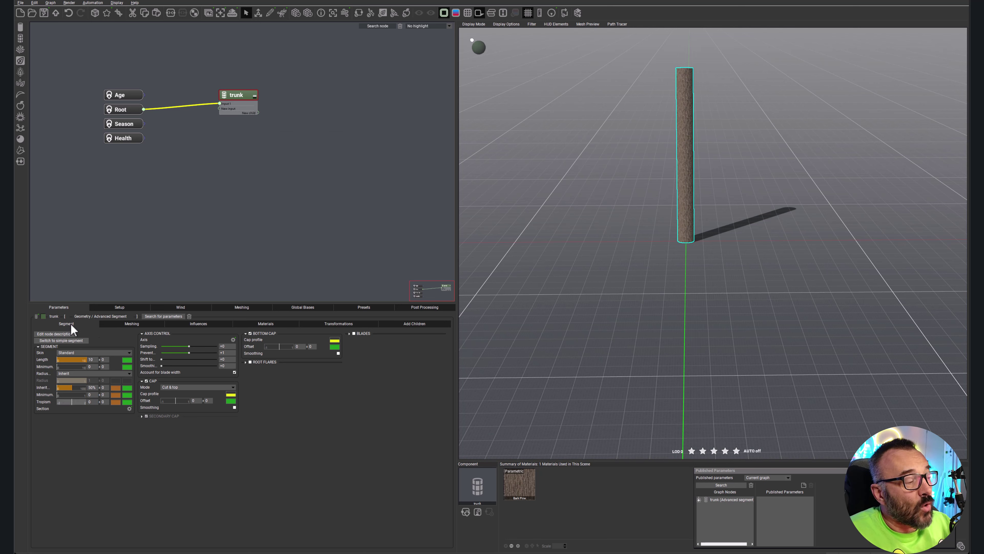
# Change the trunk node's color to orange and place the node level with the Root node
pyautogui.click(43, 316)
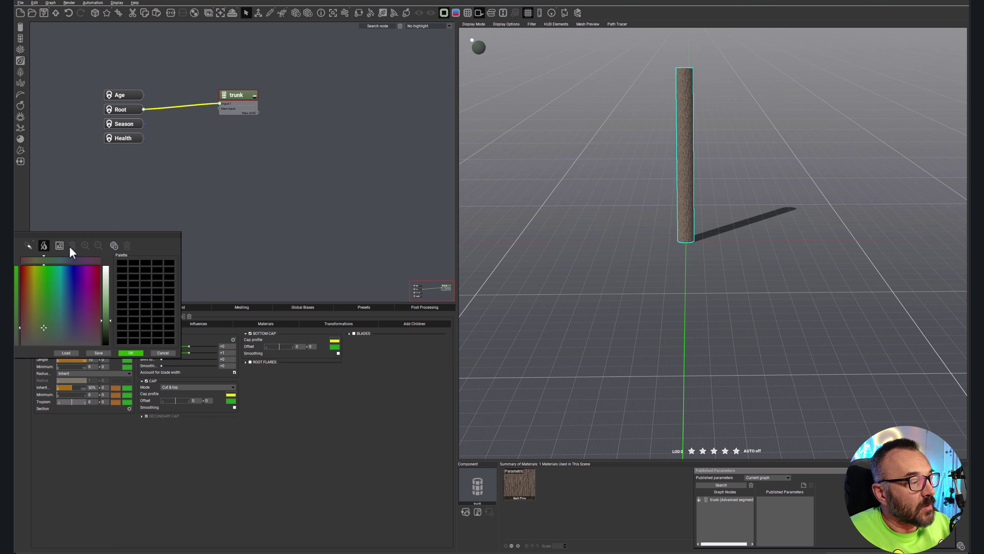
pyautogui.moveTo(77, 232); pyautogui.dragTo(187, 226)
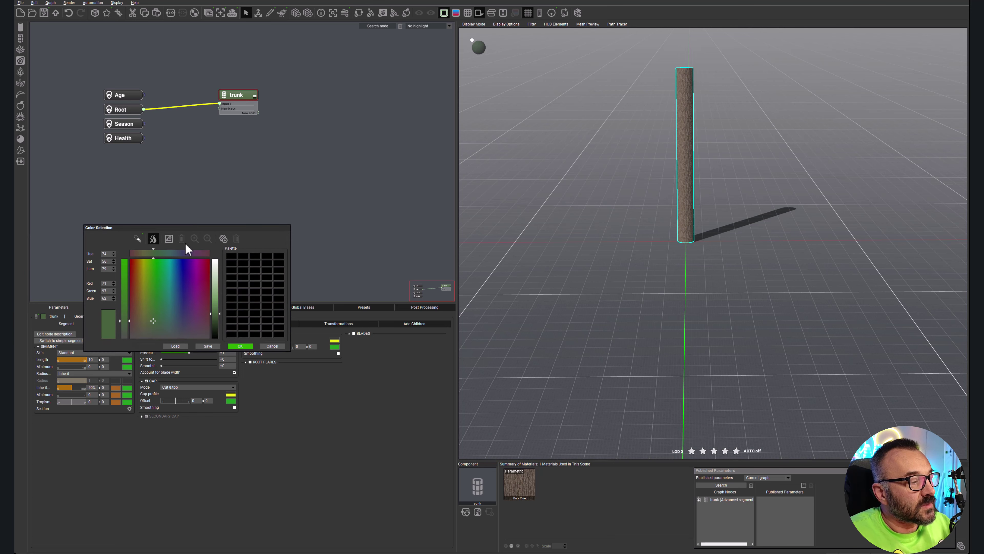
pyautogui.click(136, 267)
pyautogui.click(240, 346)
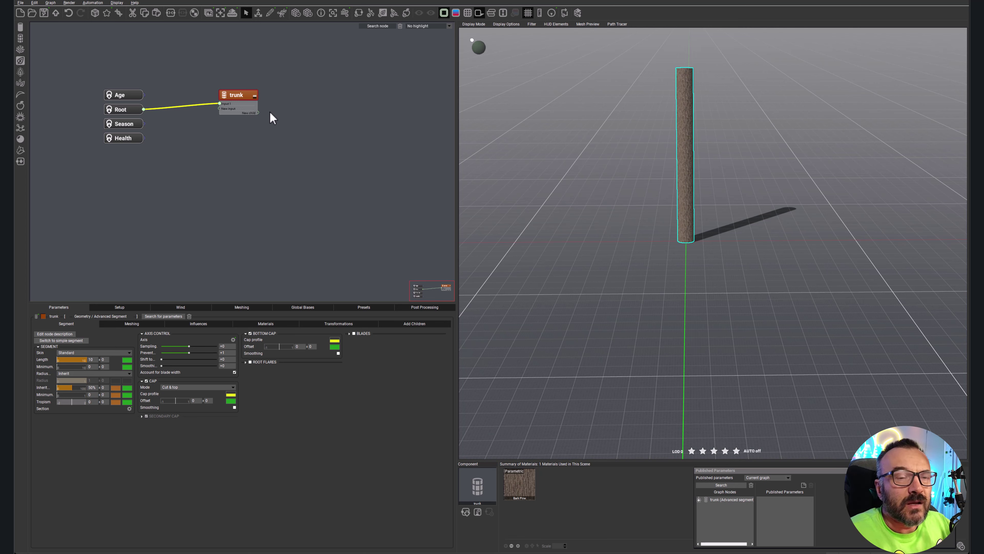
pyautogui.moveTo(250, 93); pyautogui.dragTo(226, 101)
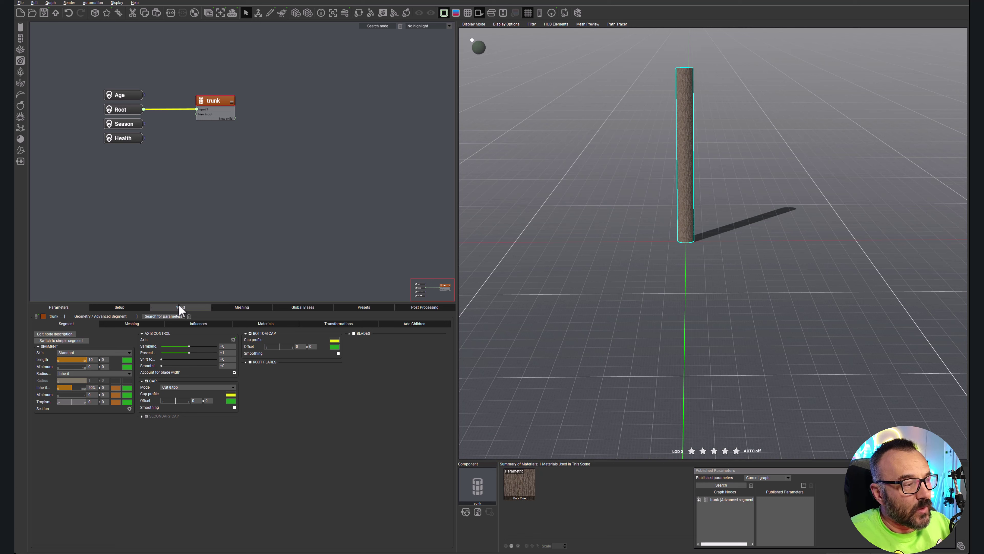
# Open the plant's setup settings and randomize its seed once
pyautogui.click(134, 308)
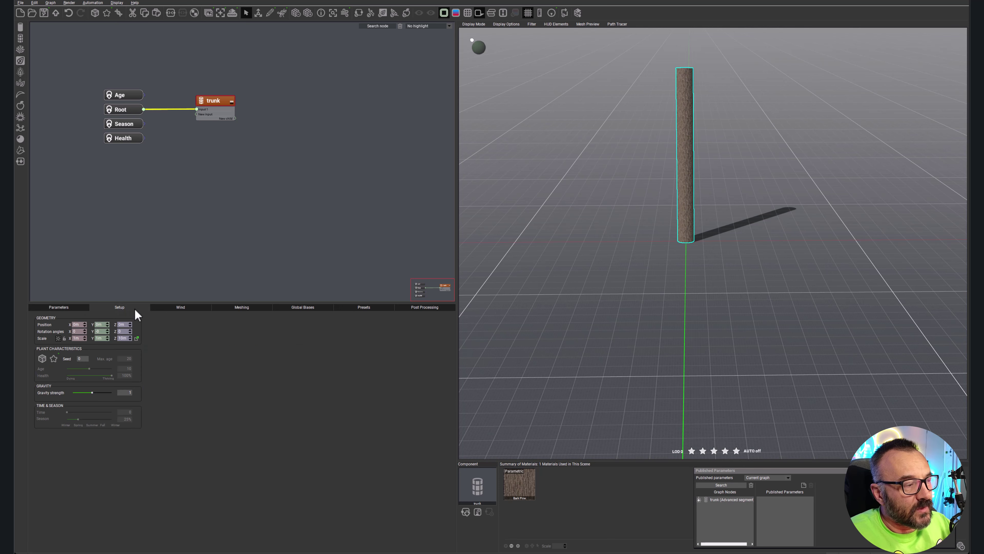
pyautogui.click(77, 309)
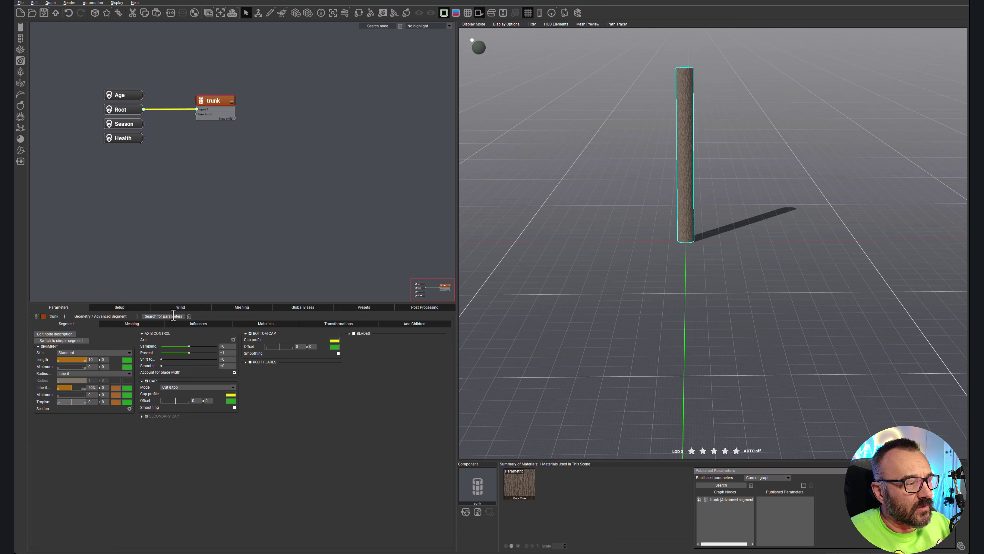
pyautogui.click(131, 306)
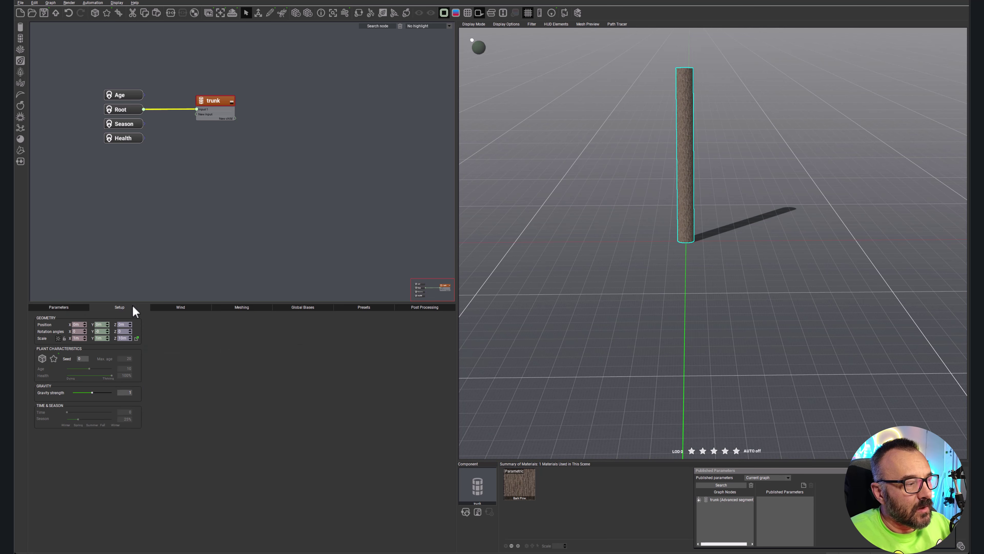
pyautogui.click(40, 361)
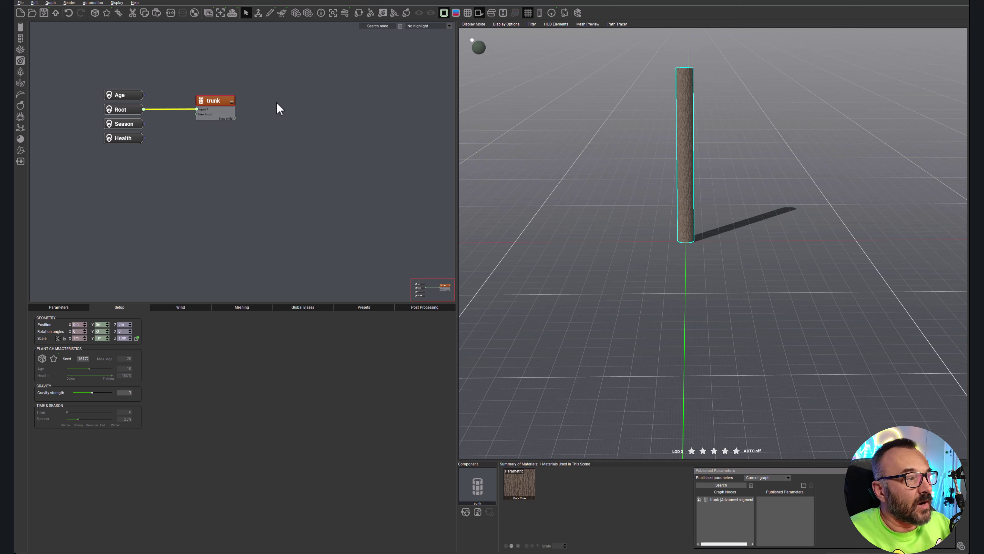
# Set the random variation of the trunk's Length parameter to 2
pyautogui.click(71, 308)
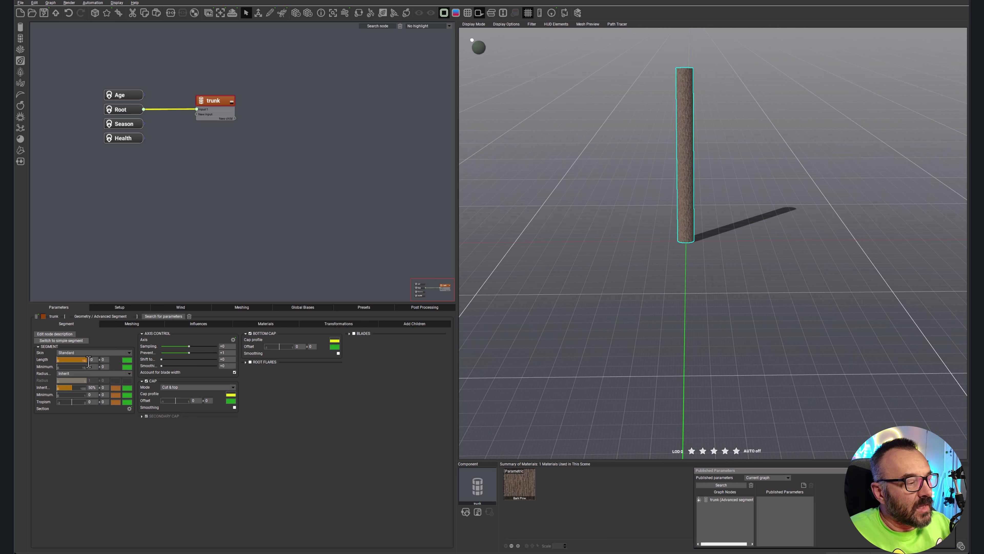
pyautogui.doubleClick(104, 360)
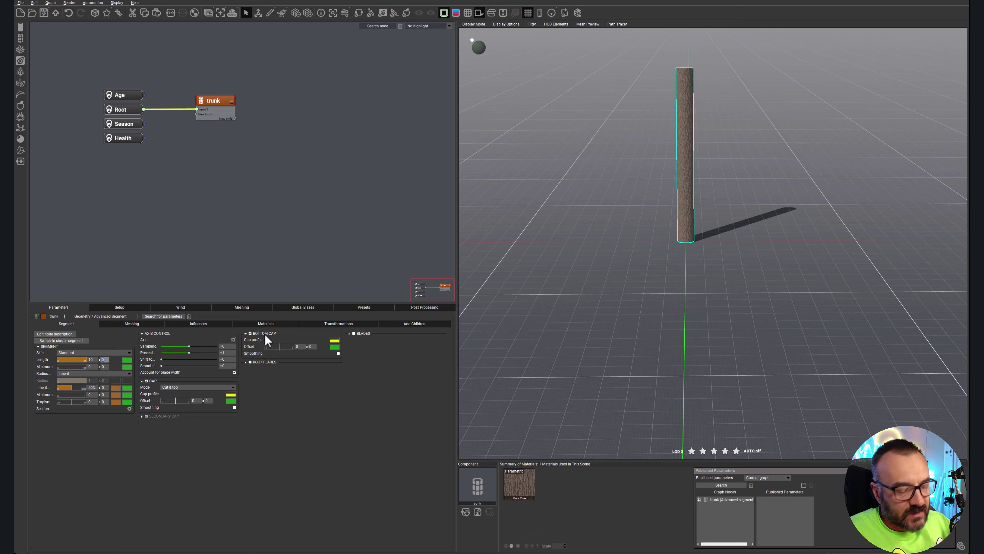
pyautogui.click(352, 424)
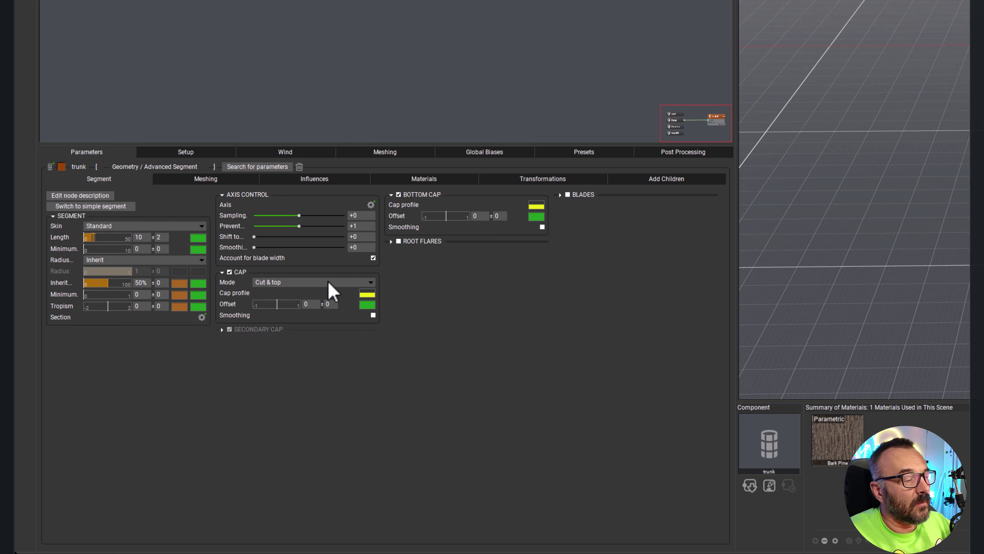
# Try a different Tropism value on the trunk segment and reset it to 0
pyautogui.moveTo(103, 305)
pyautogui.mouseDown()
pyautogui.moveTo(95, 305)
pyautogui.moveTo(154, 314)
pyautogui.moveTo(120, 306)
pyautogui.mouseUp()
pyautogui.doubleClick(148, 306)
pyautogui.write('0')
pyautogui.press('Return')
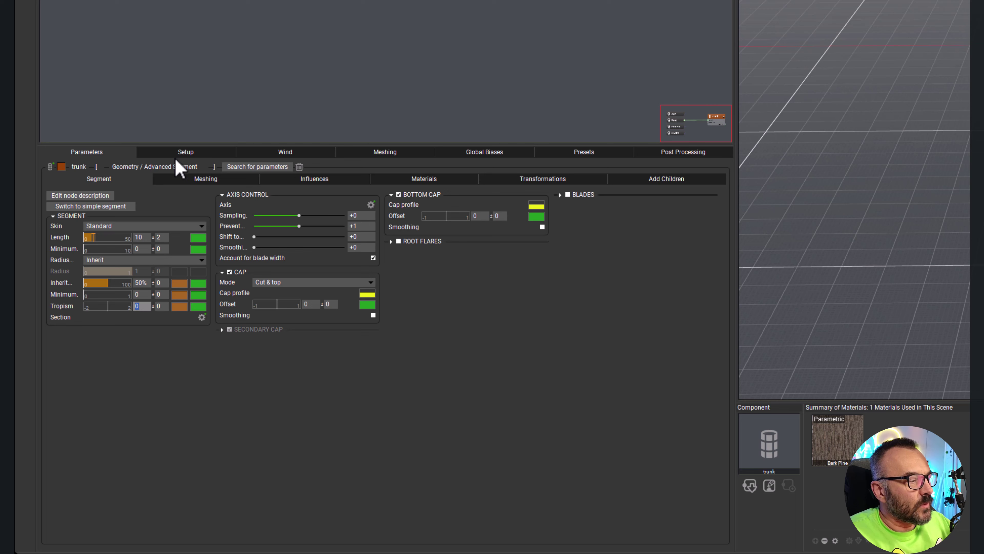
# Randomize the plant's seed repeatedly to generate trunks with different lengths
pyautogui.click(181, 152)
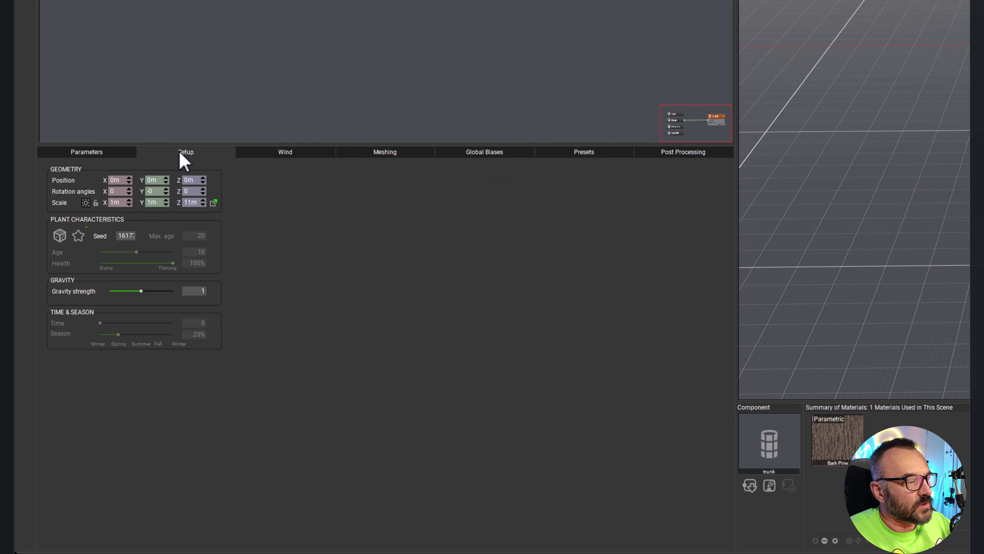
pyautogui.click(61, 237)
pyautogui.click(64, 240)
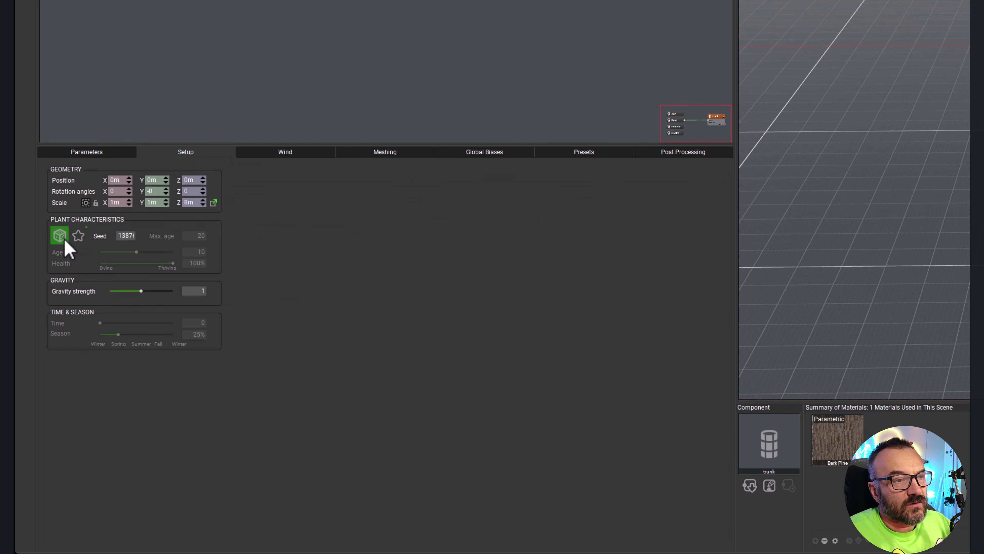
pyautogui.click(64, 241)
pyautogui.click(64, 241)
pyautogui.click(64, 241)
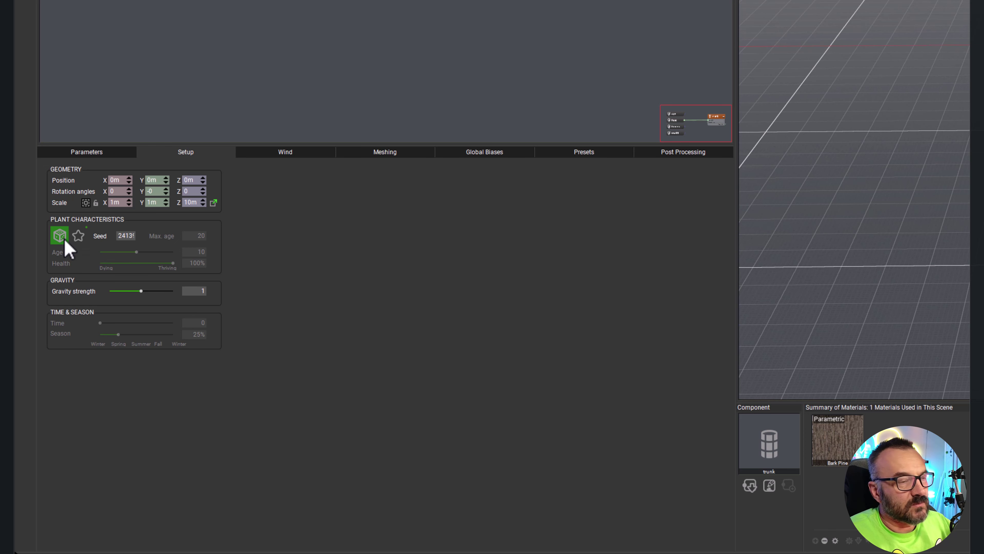
pyautogui.click(65, 240)
pyautogui.click(65, 240)
pyautogui.click(65, 241)
pyautogui.click(64, 240)
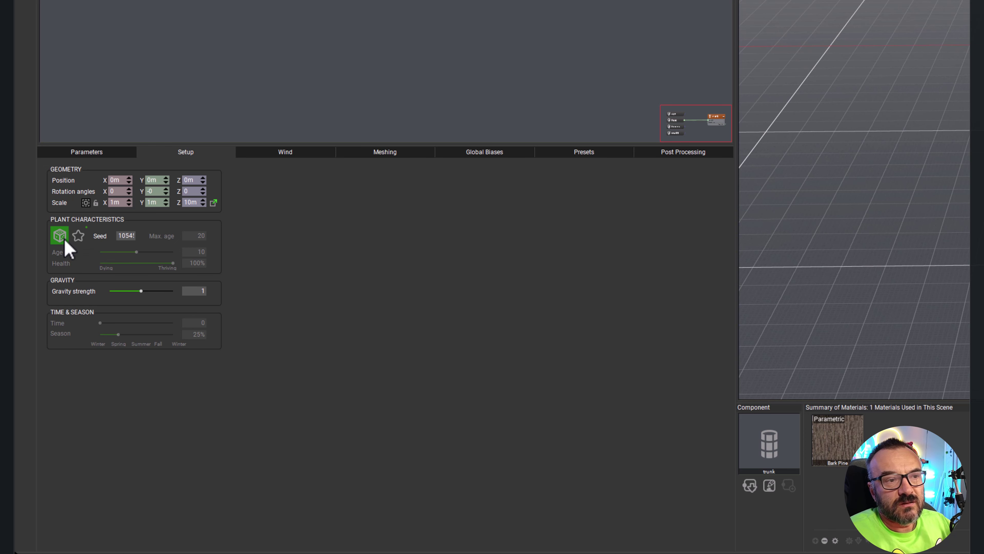
pyautogui.click(64, 240)
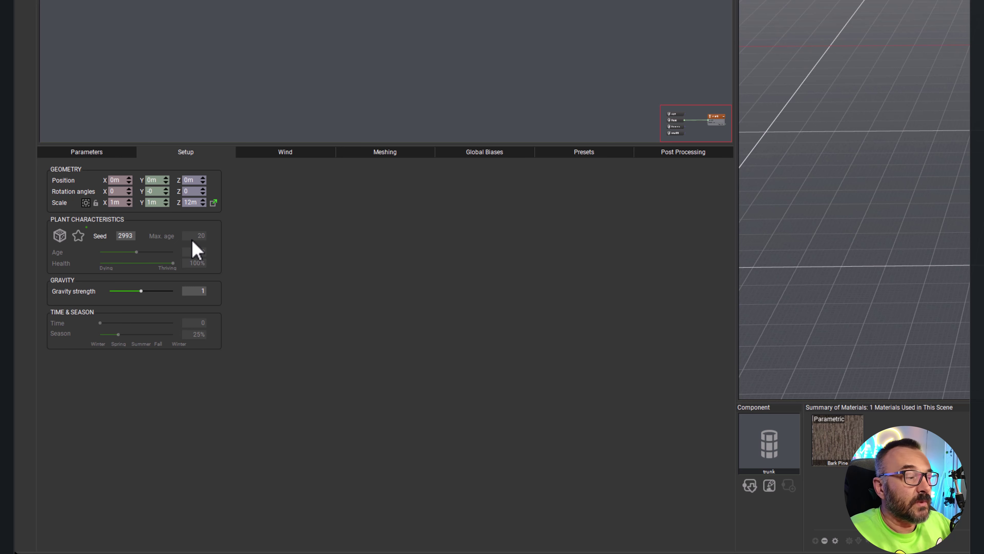
pyautogui.click(59, 235)
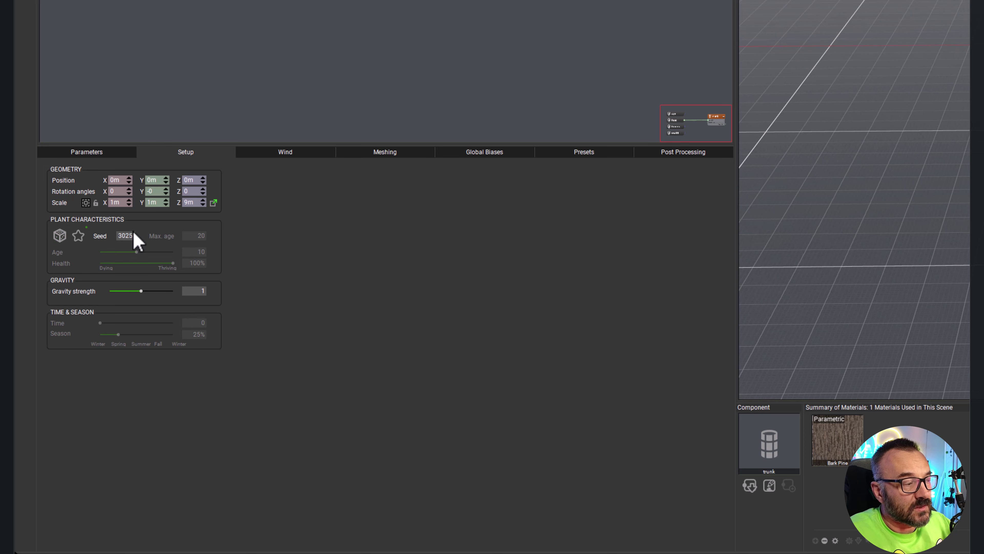
# Keep re-rolling the plant's random seed to compare further trunk length variations
pyautogui.click(59, 237)
pyautogui.click(60, 238)
pyautogui.click(60, 237)
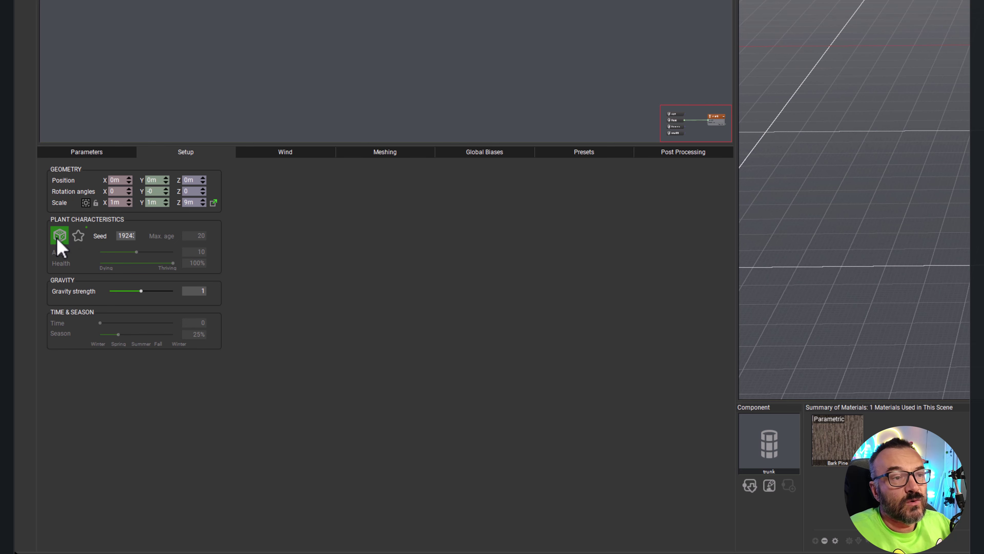
pyautogui.click(59, 237)
pyautogui.click(59, 238)
pyautogui.click(59, 238)
pyautogui.click(59, 237)
pyautogui.click(59, 237)
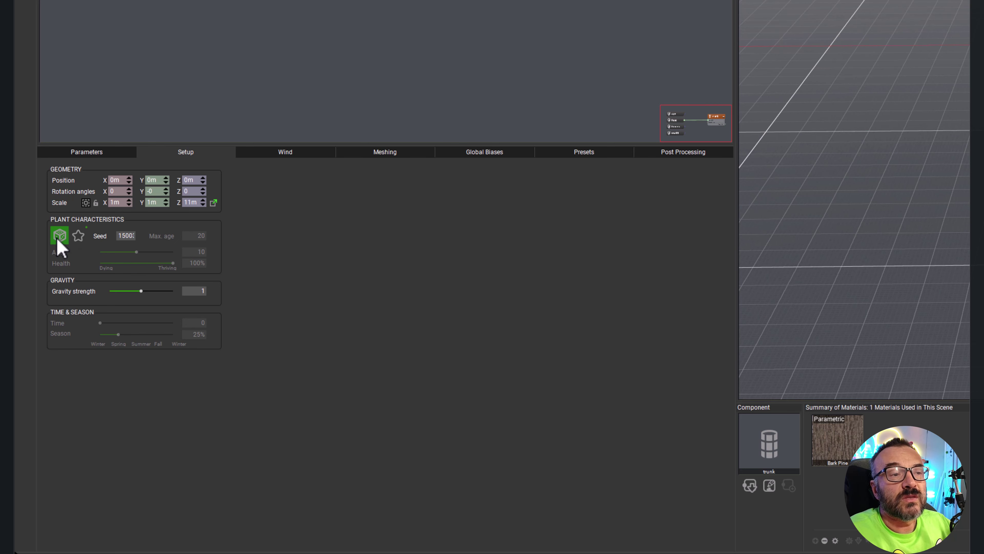
pyautogui.click(59, 237)
pyautogui.click(59, 237)
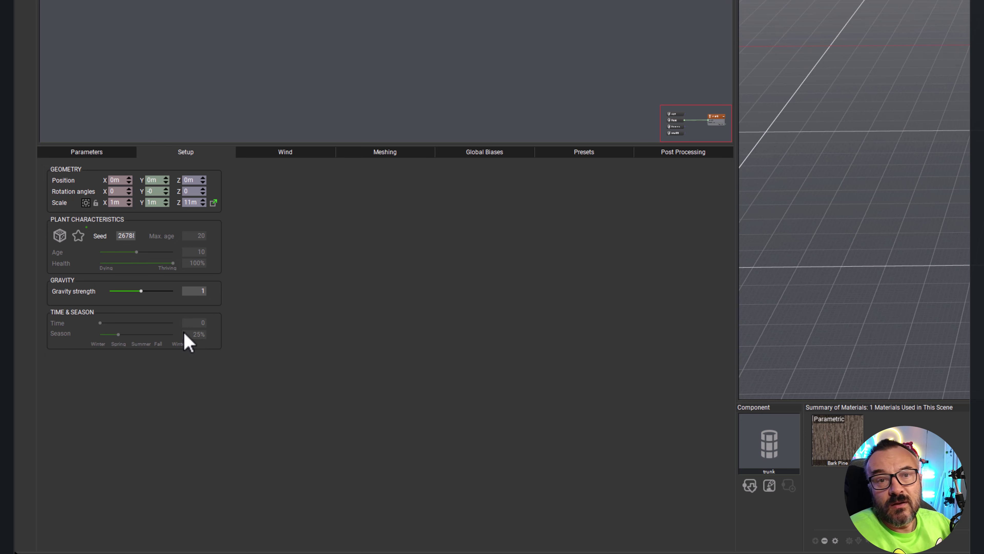
# Review the plant's wind settings and the trunk segment's Influences and Transformations parameters
pyautogui.click(294, 153)
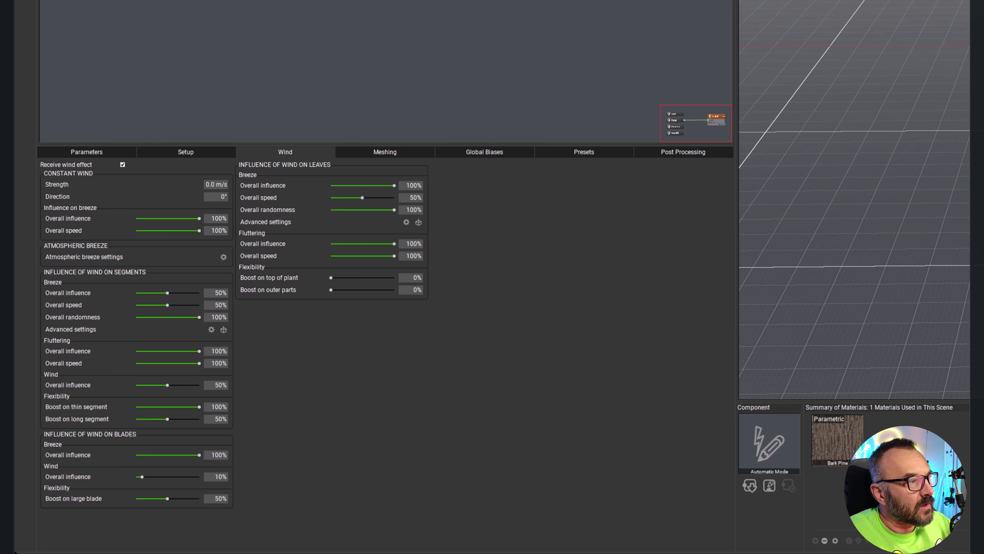
pyautogui.click(111, 154)
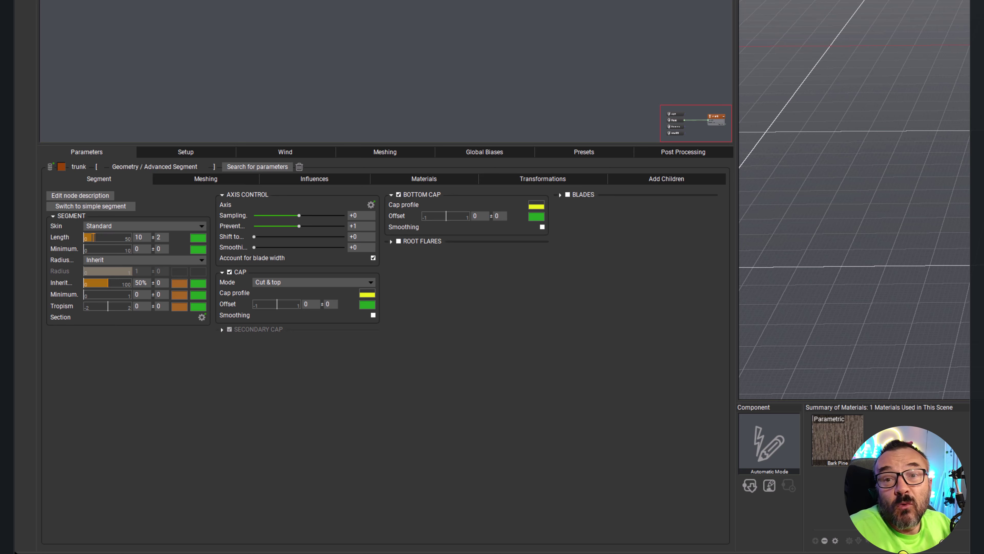
pyautogui.click(308, 182)
pyautogui.click(519, 183)
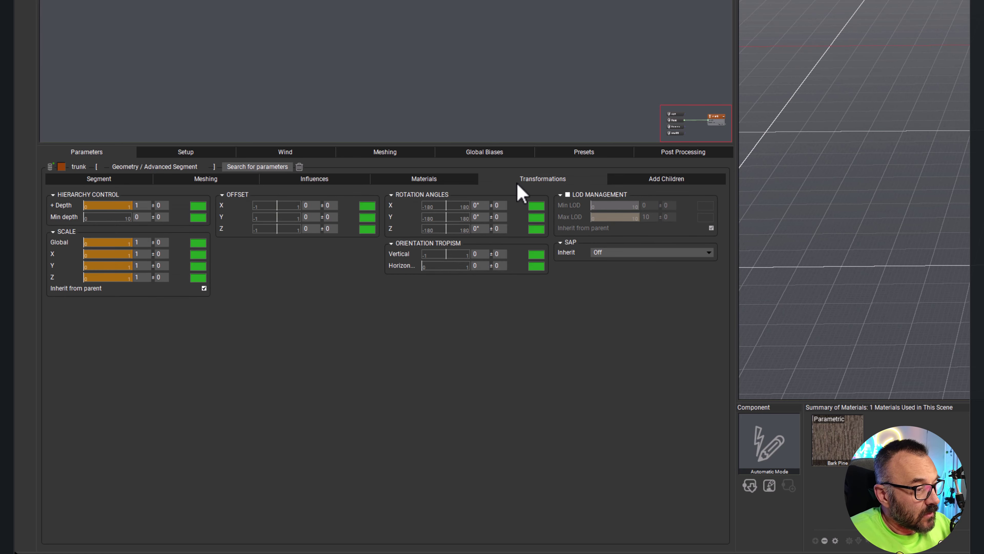
pyautogui.click(315, 180)
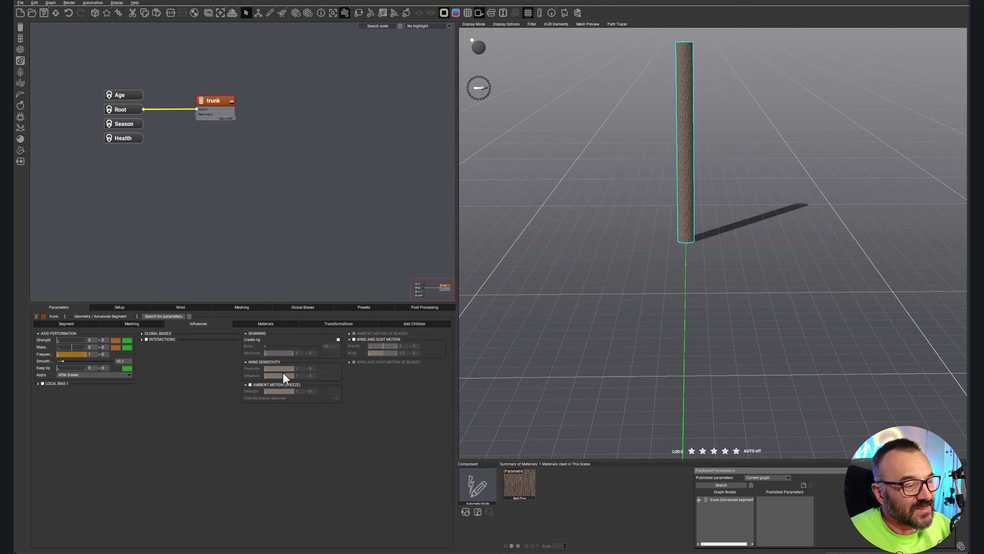
# Try wind and gust motion on the trunk with increased Flexibility, preview the wind animation, and turn both off again
pyautogui.click(353, 340)
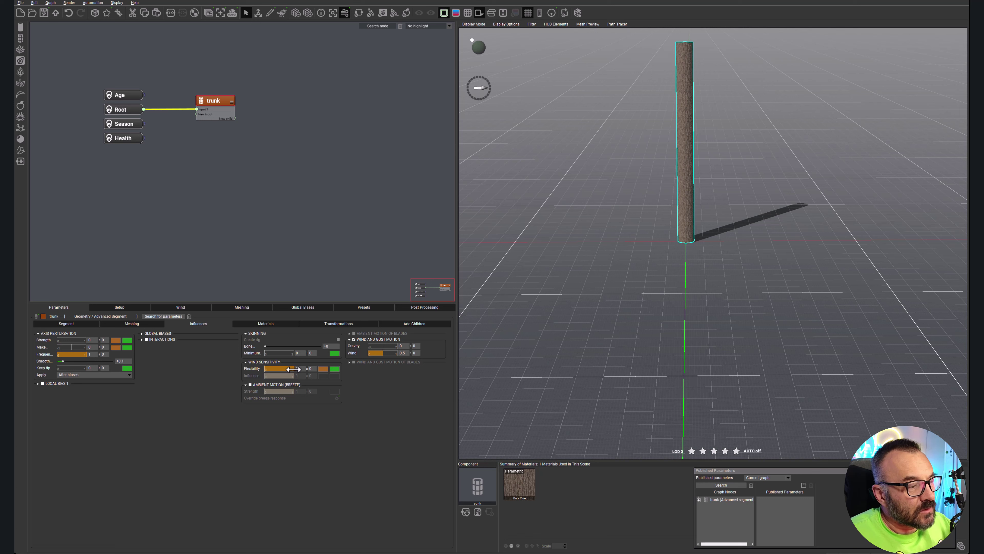
pyautogui.moveTo(294, 369); pyautogui.dragTo(600, 352)
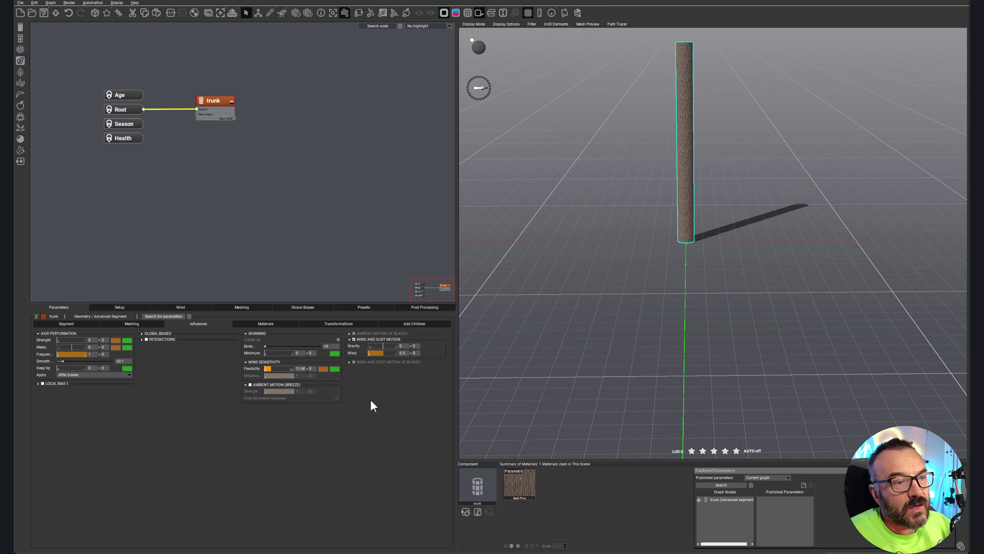
pyautogui.moveTo(283, 369); pyautogui.dragTo(467, 366)
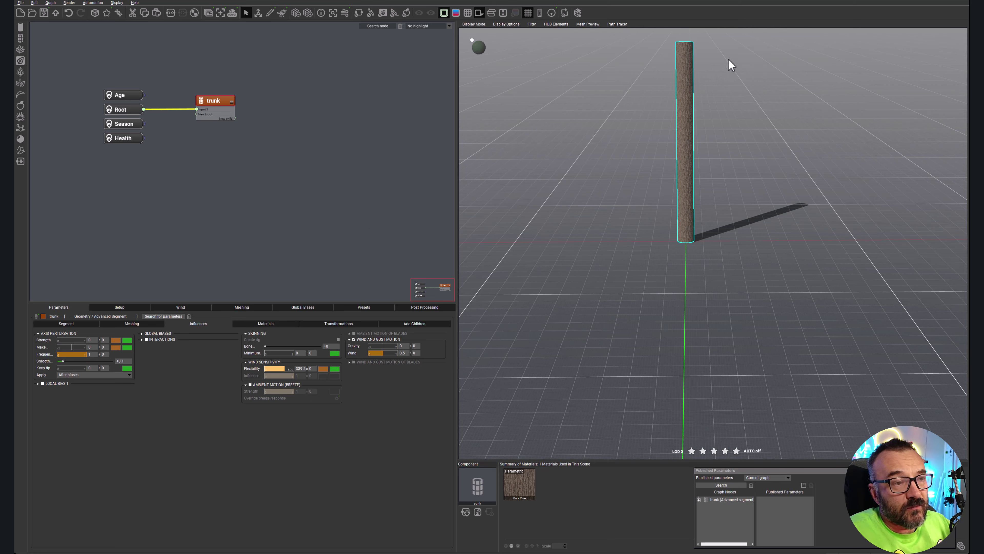
pyautogui.click(344, 11)
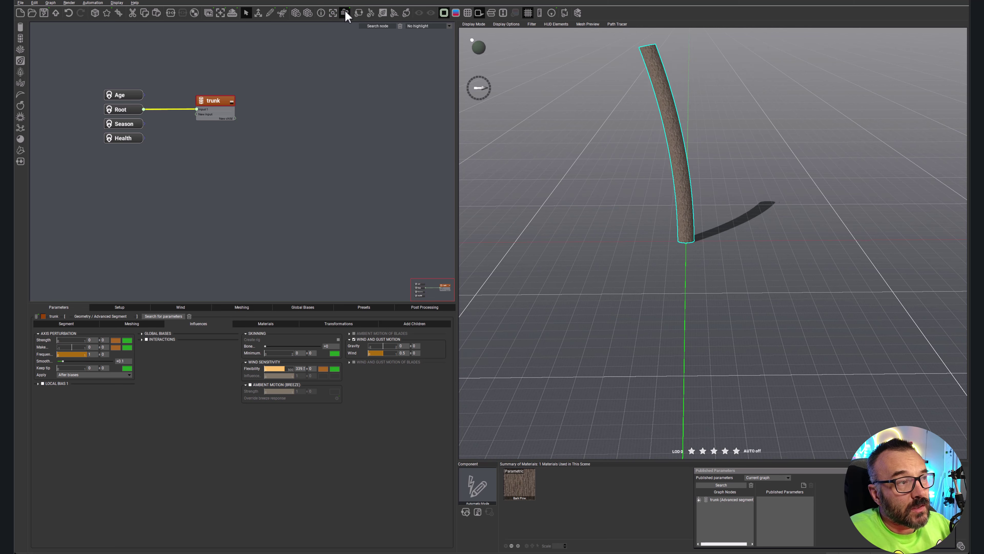
pyautogui.click(344, 12)
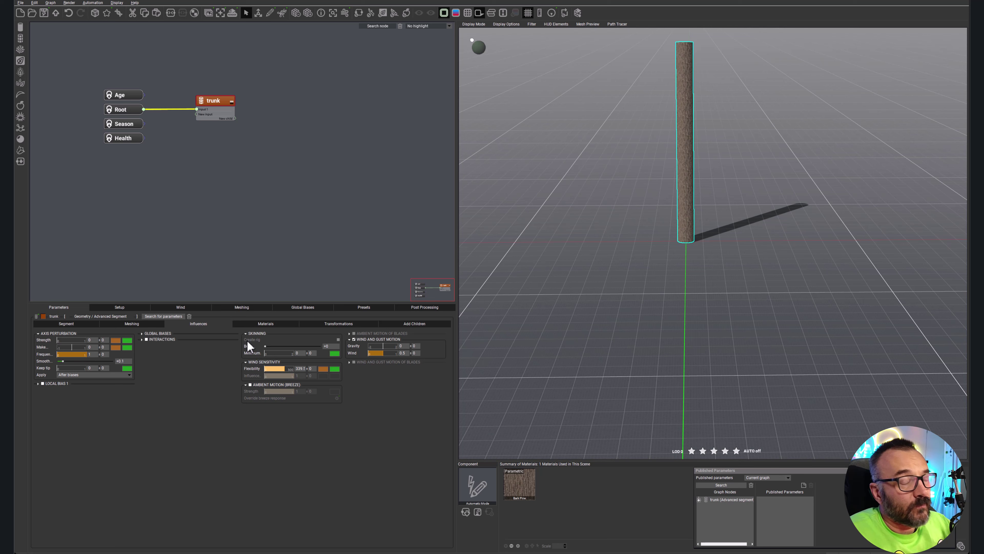
pyautogui.click(353, 340)
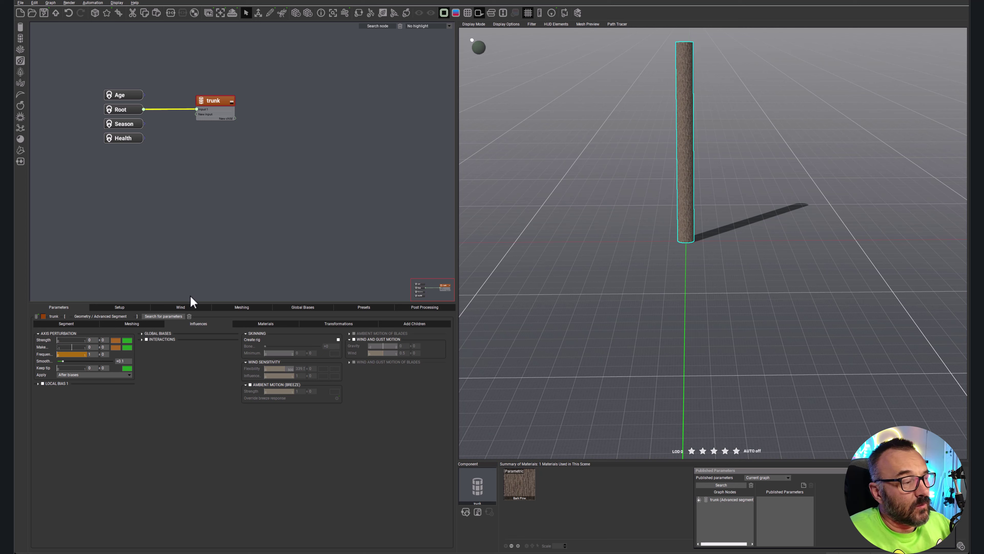
# Examine the plant-wide Wind, Meshing, Global Biases, Presets and Post Processing settings
pyautogui.click(170, 309)
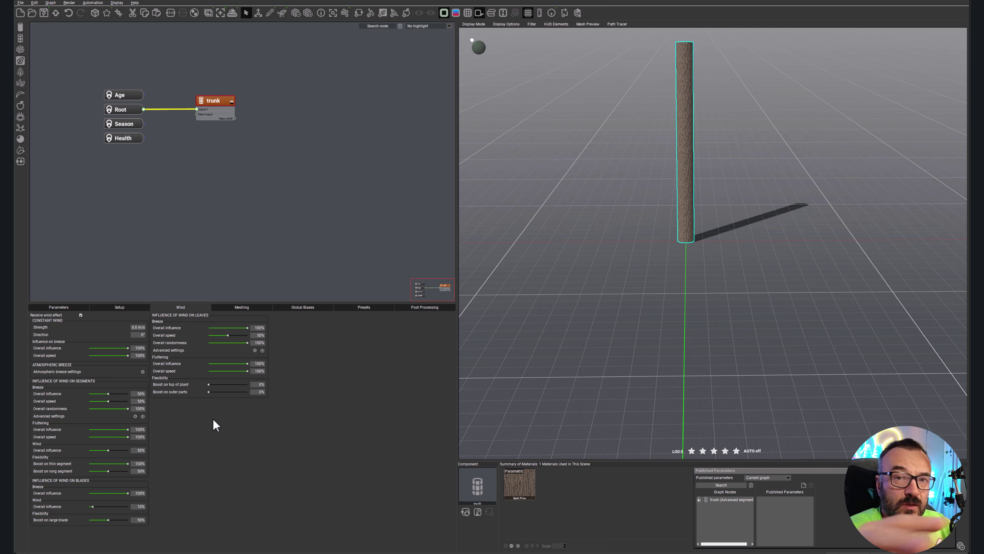
pyautogui.click(227, 308)
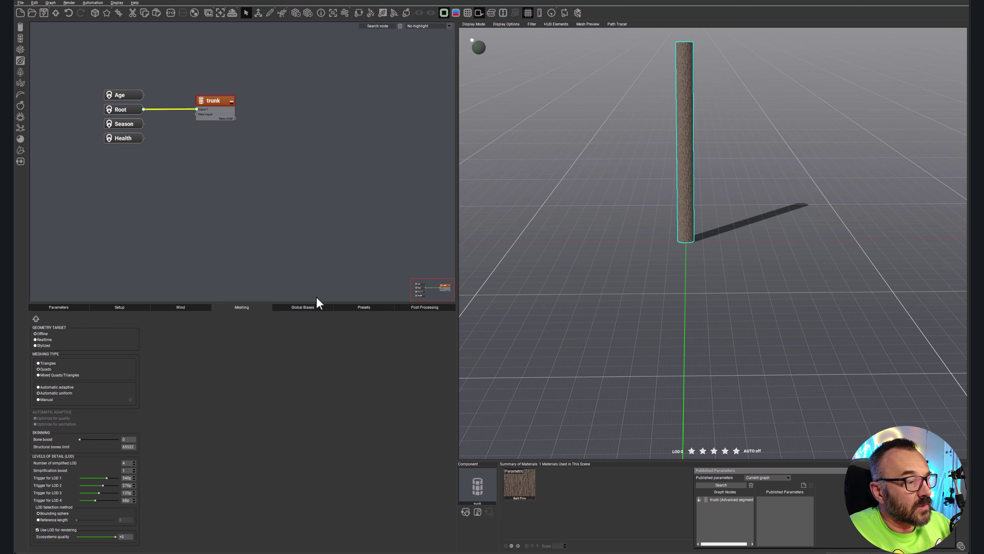
pyautogui.click(313, 308)
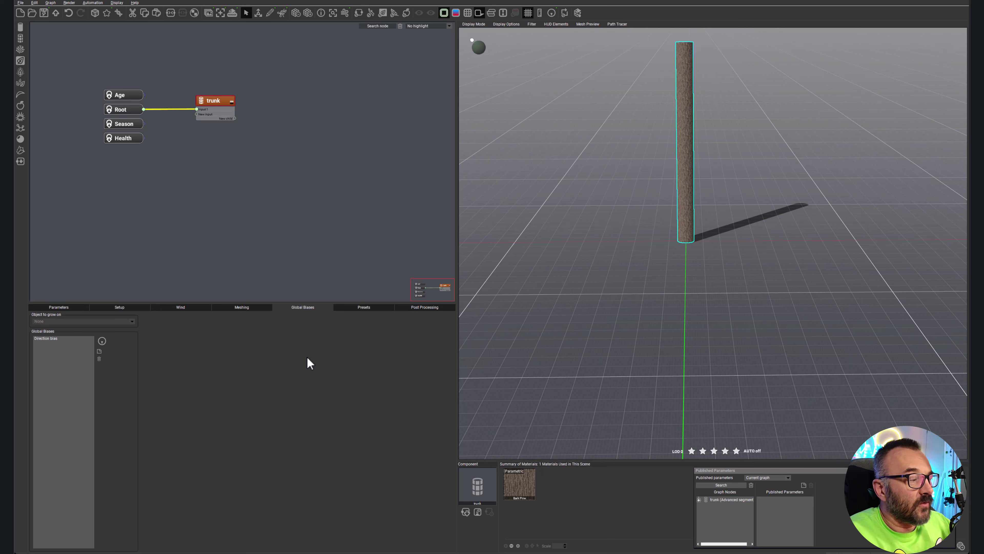
pyautogui.click(368, 308)
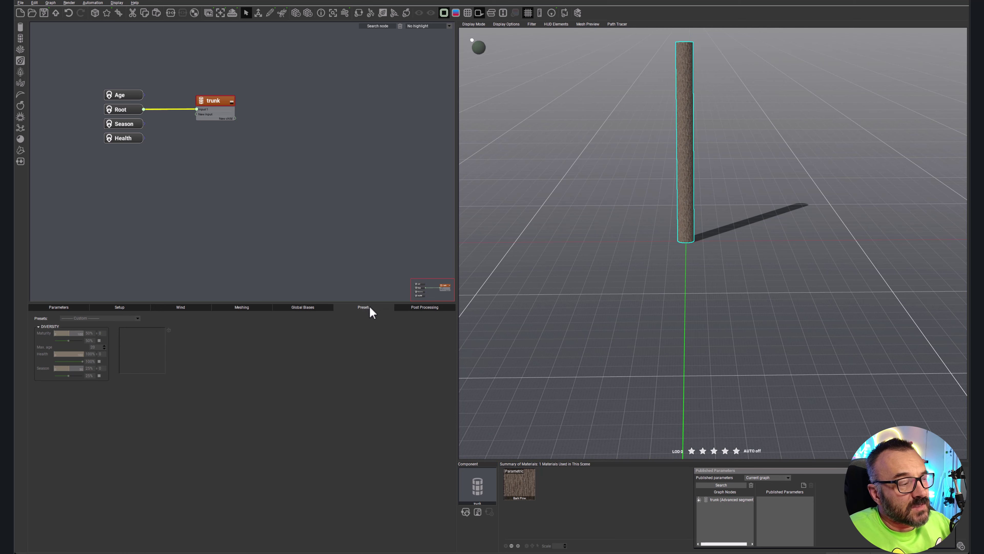
pyautogui.click(406, 309)
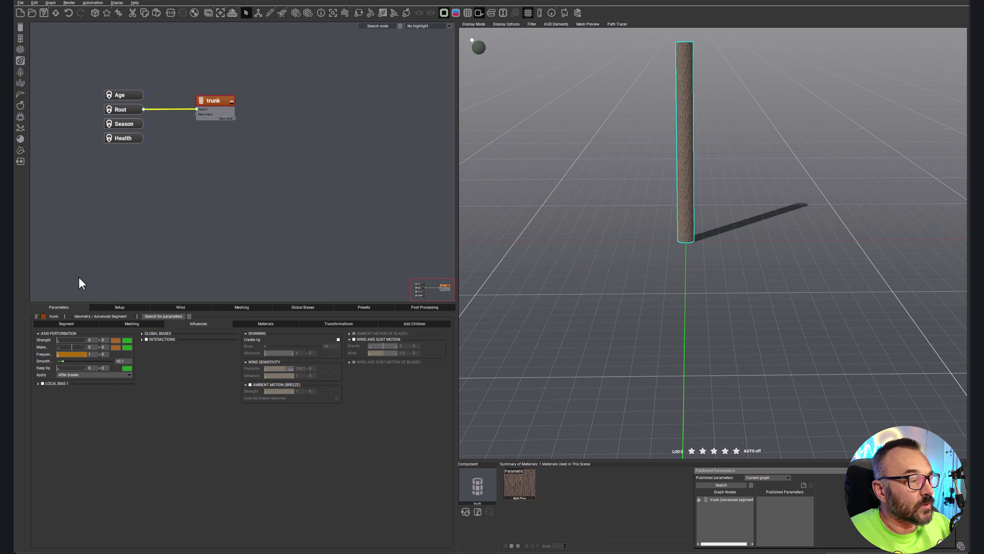
# Examine the trunk's segment parameters, including the available Skin types and the minimum radius variation
pyautogui.click(69, 322)
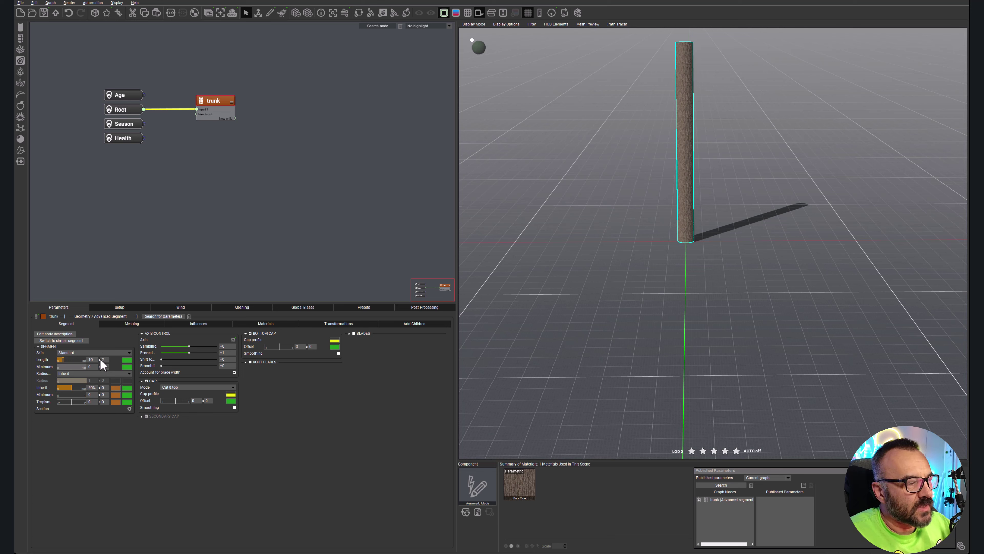
pyautogui.click(127, 353)
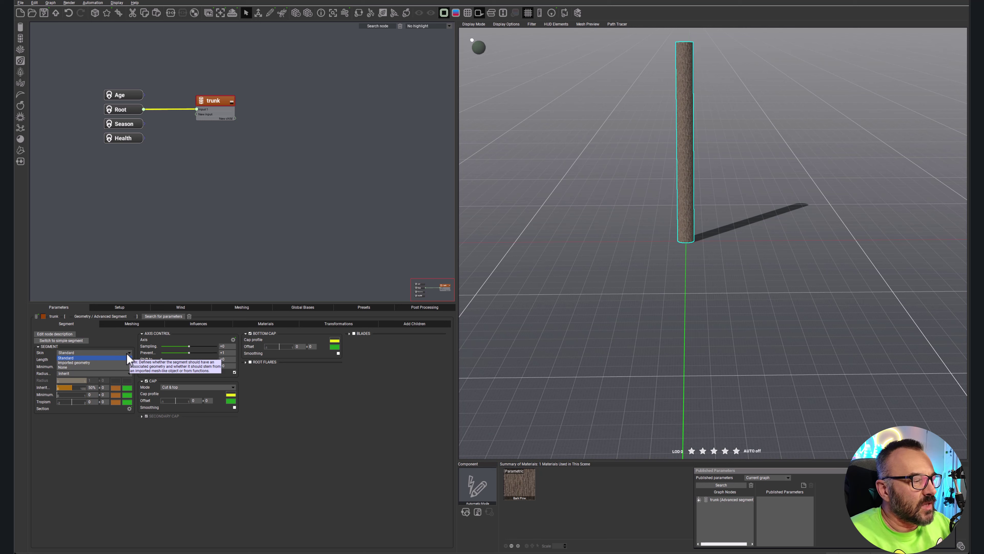
pyautogui.click(166, 450)
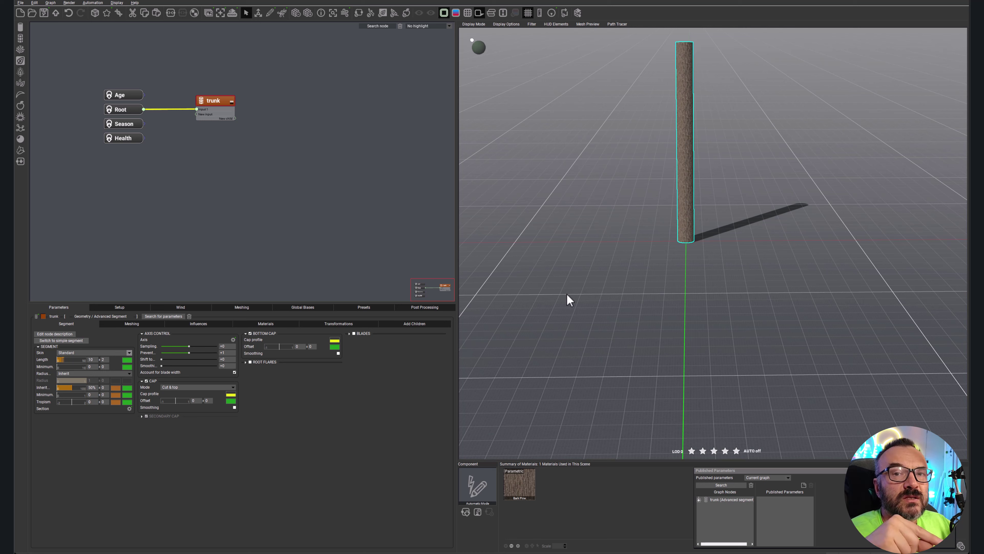
pyautogui.click(21, 3)
pyautogui.click(360, 370)
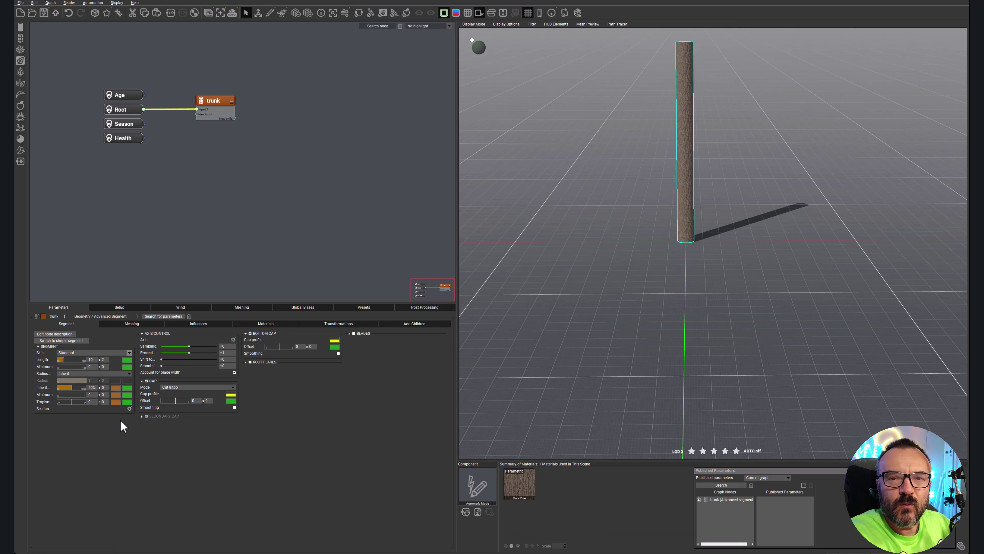
pyautogui.click(102, 395)
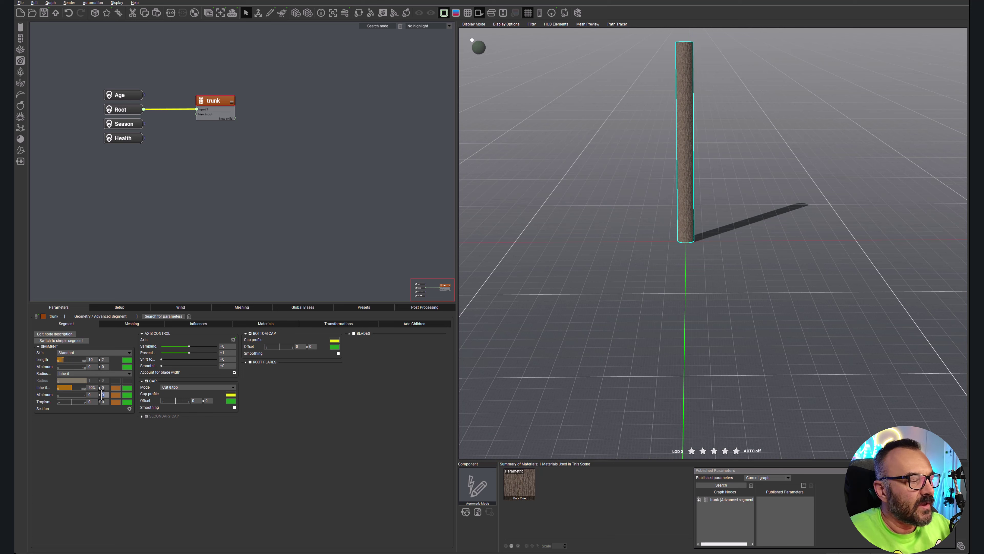
pyautogui.press('Return')
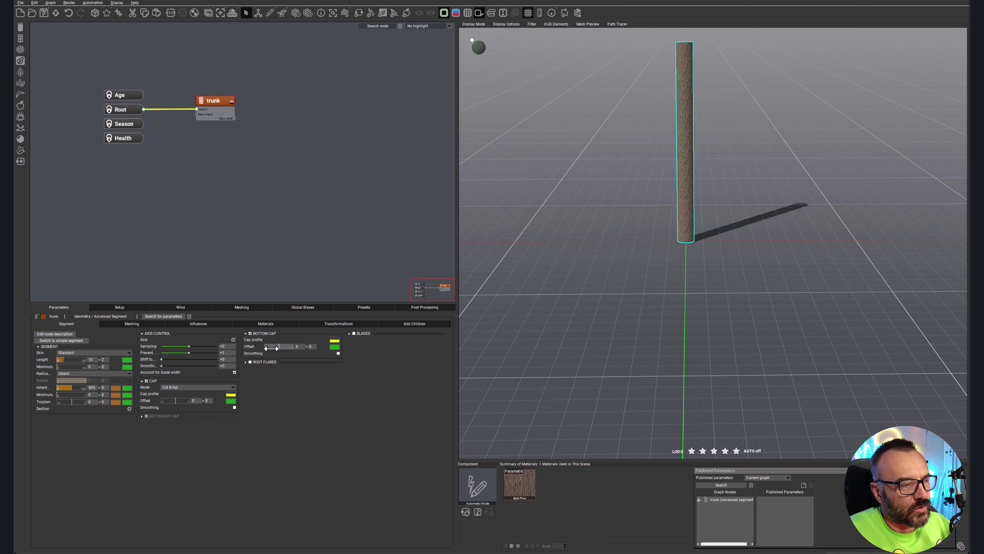
# Enable root flares on the trunk segment and set the random variation of their Number to 2
pyautogui.click(246, 362)
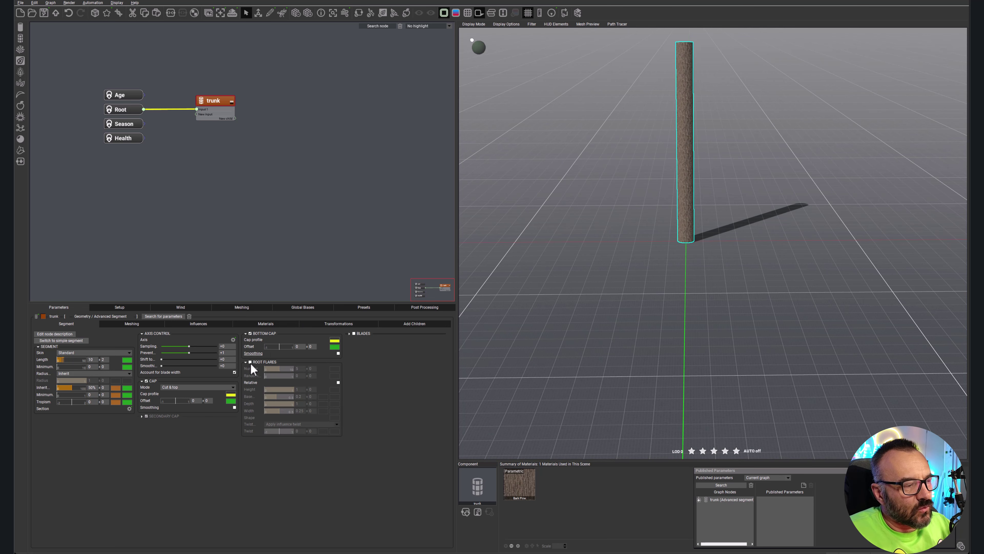
pyautogui.click(250, 361)
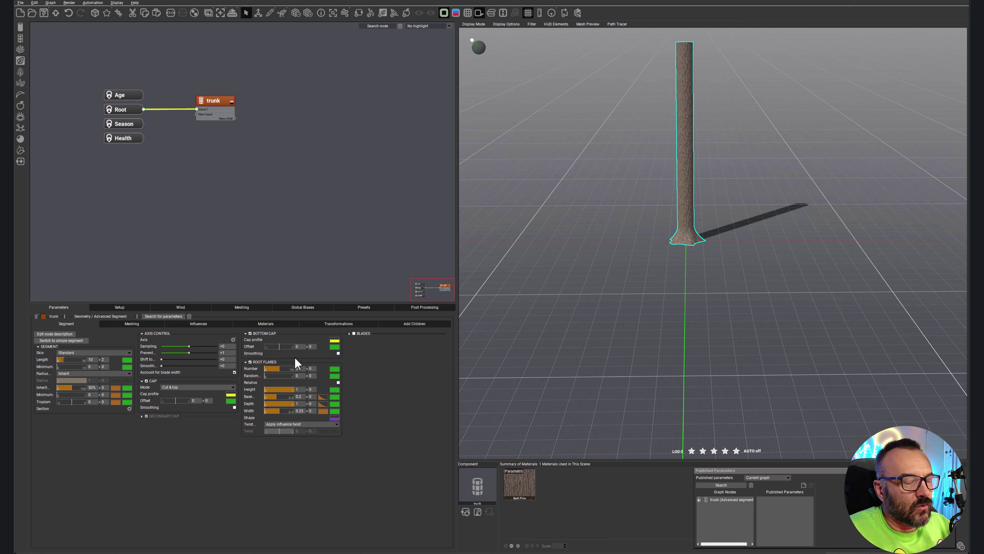
pyautogui.click(279, 368)
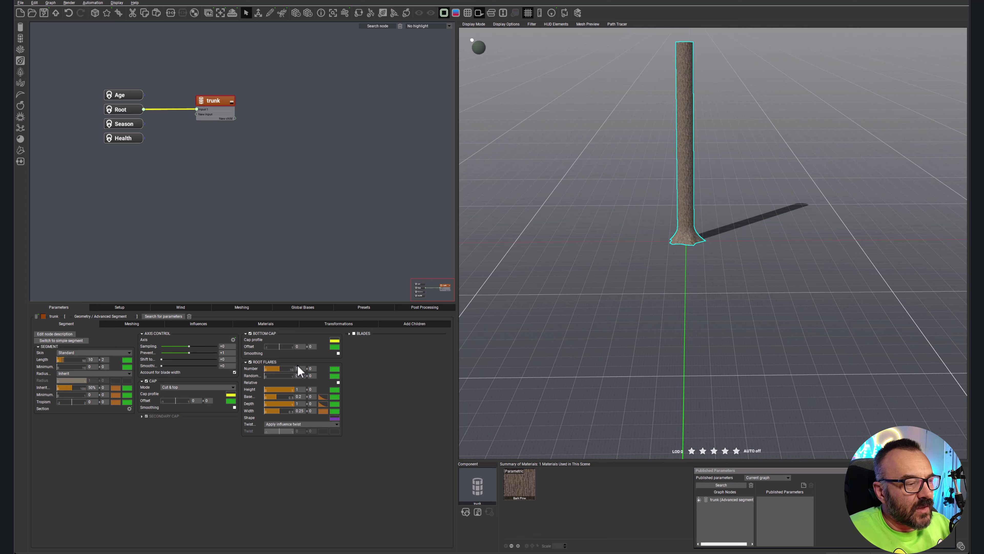
pyautogui.press('Tab')
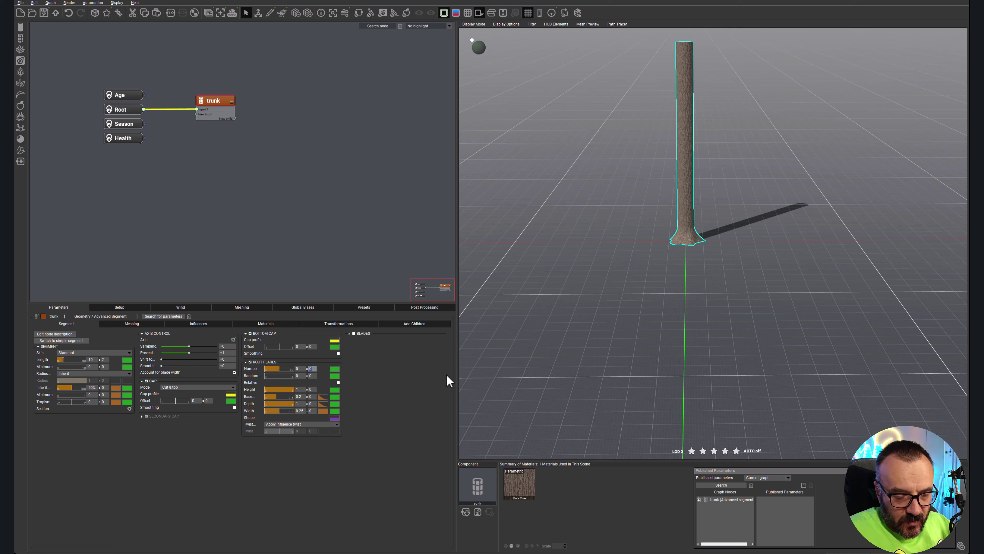
pyautogui.write('2')
pyautogui.press('Return')
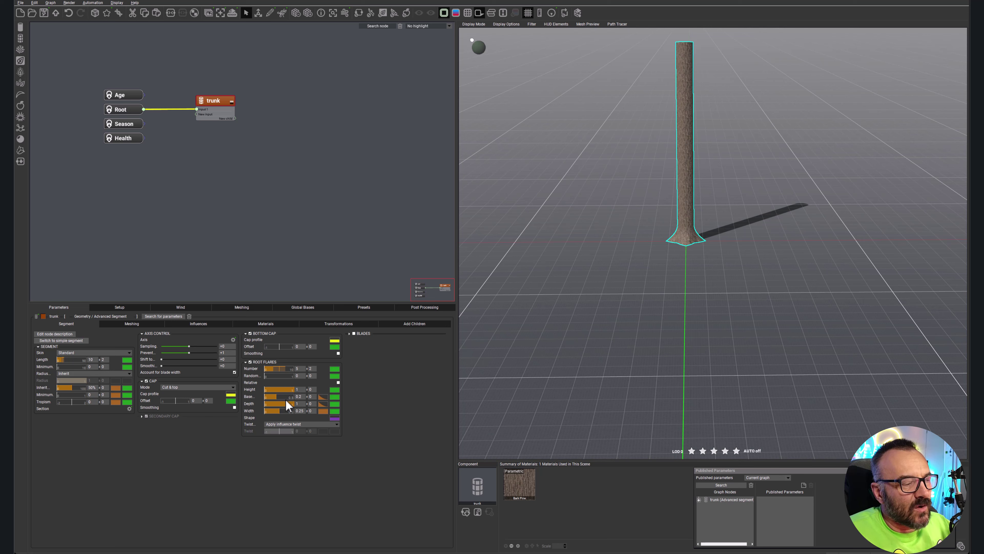
# Set the trunk's root flare Depth to about 1.34 and Width to about 0.15
pyautogui.moveTo(285, 402); pyautogui.dragTo(306, 402)
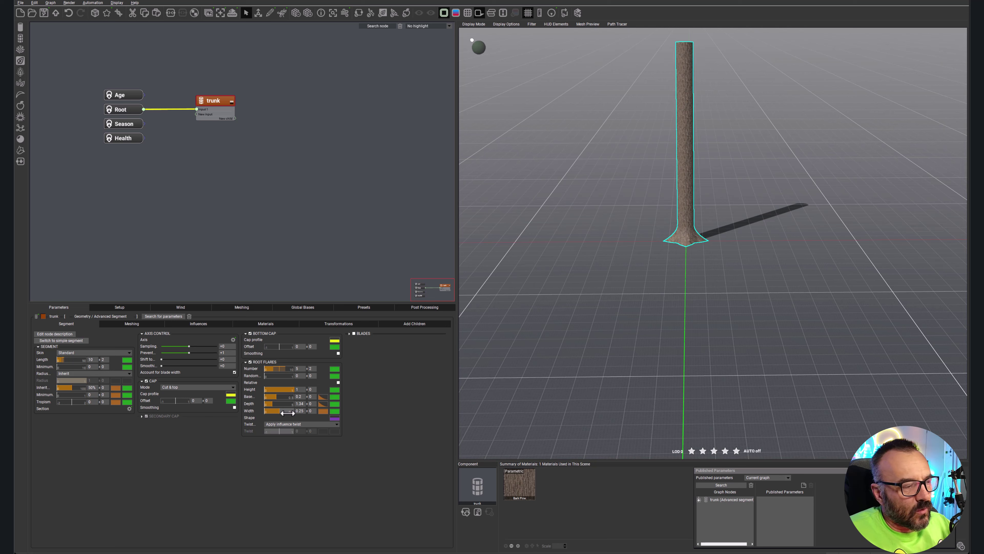
pyautogui.moveTo(290, 411)
pyautogui.mouseDown()
pyautogui.moveTo(280, 411)
pyautogui.moveTo(289, 410)
pyautogui.mouseUp()
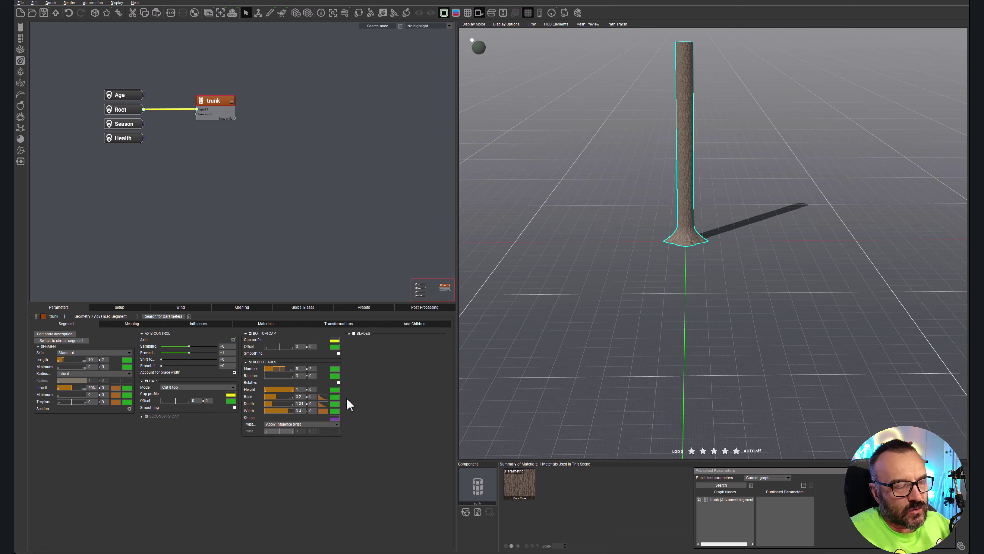
pyautogui.moveTo(289, 411); pyautogui.dragTo(274, 411)
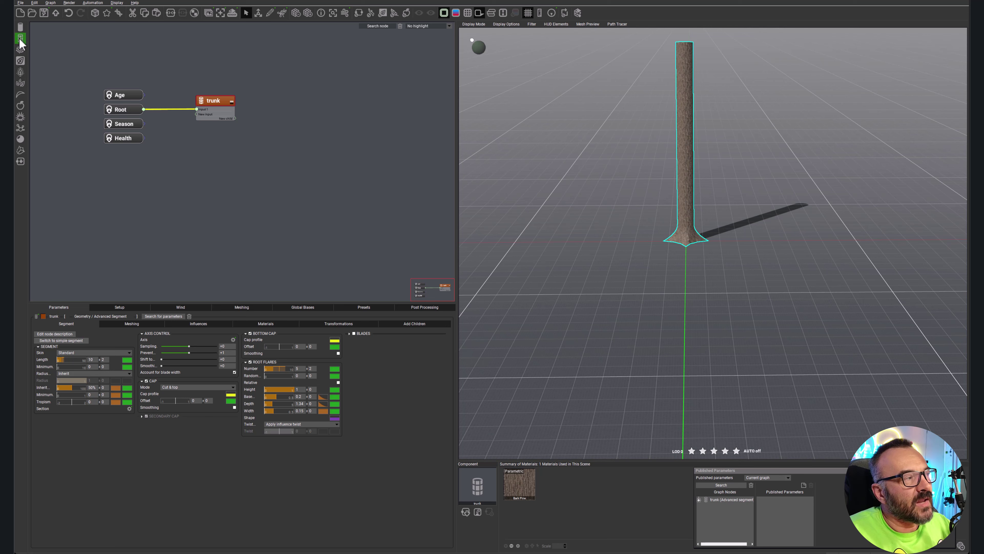
# Add an Advanced segment node to the graph and connect it as a child of the trunk to create branches
pyautogui.click(282, 92)
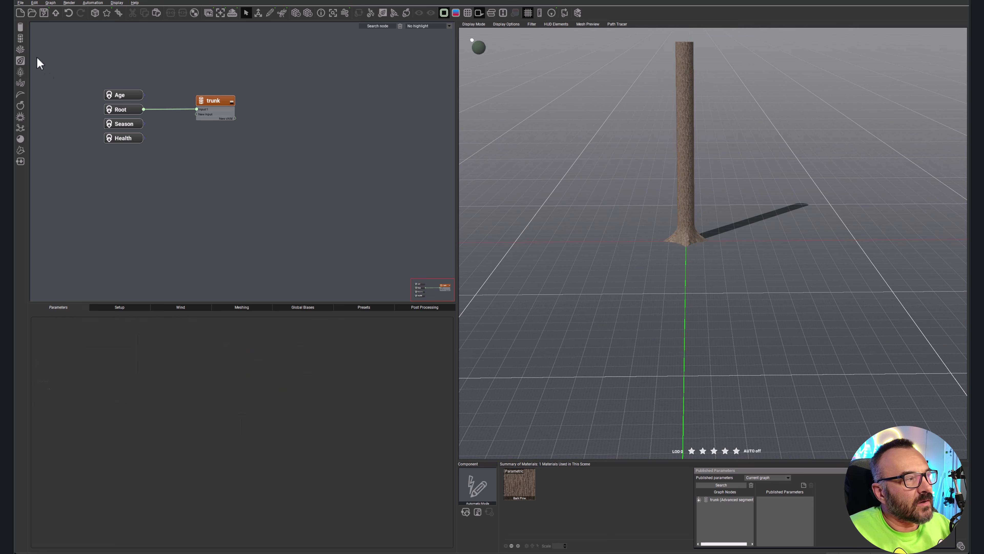
pyautogui.moveTo(23, 38); pyautogui.dragTo(248, 160)
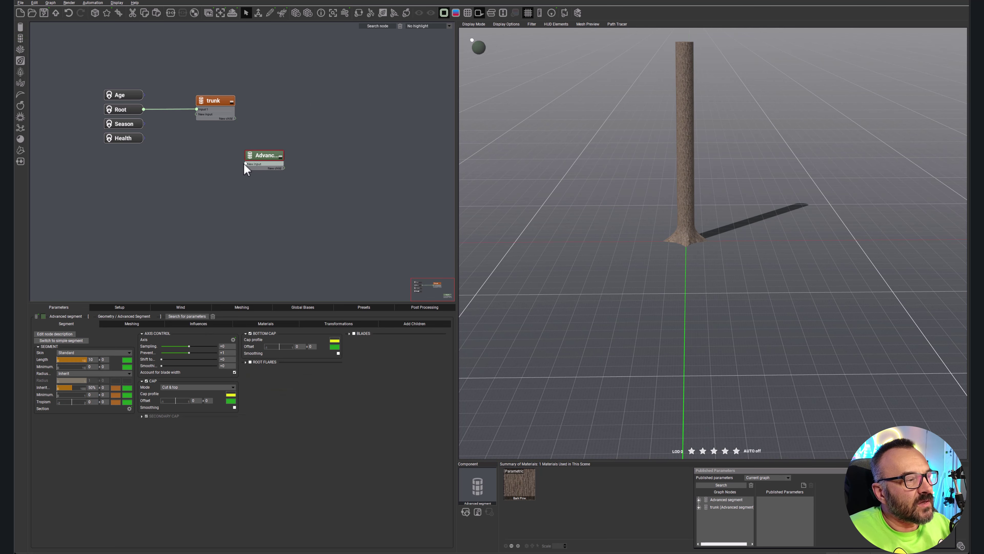
pyautogui.moveTo(235, 119); pyautogui.dragTo(313, 137)
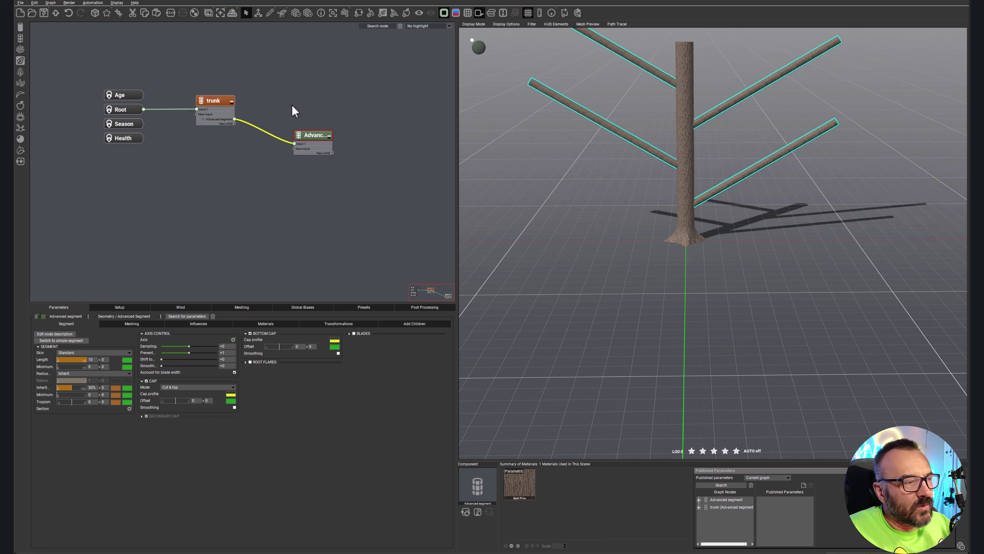
# Set the distribution End of the trunk's Advanced segment children to about 0.17
pyautogui.click(213, 100)
pyautogui.click(424, 325)
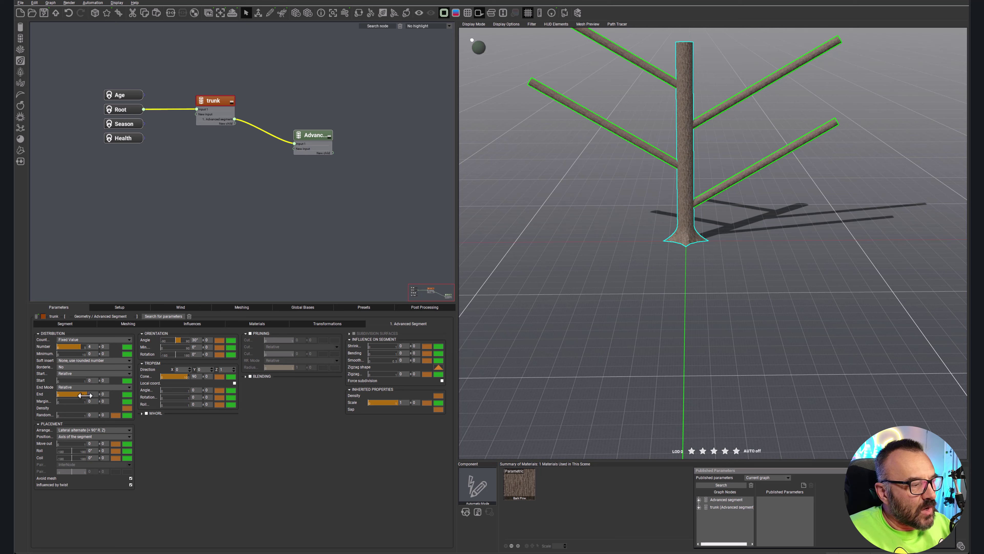
pyautogui.moveTo(80, 395); pyautogui.dragTo(60, 393)
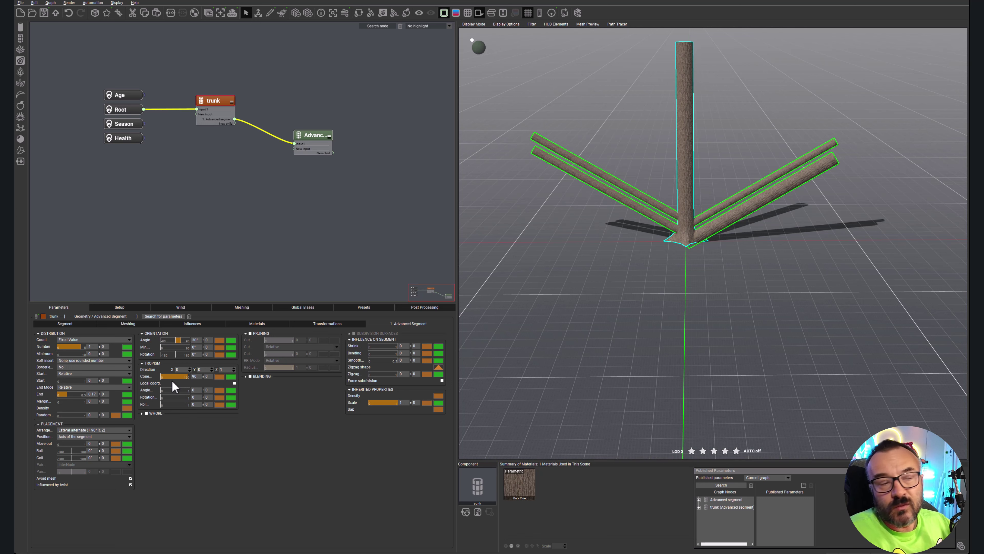
# Delete the Advanced segment node from the graph
pyautogui.click(363, 202)
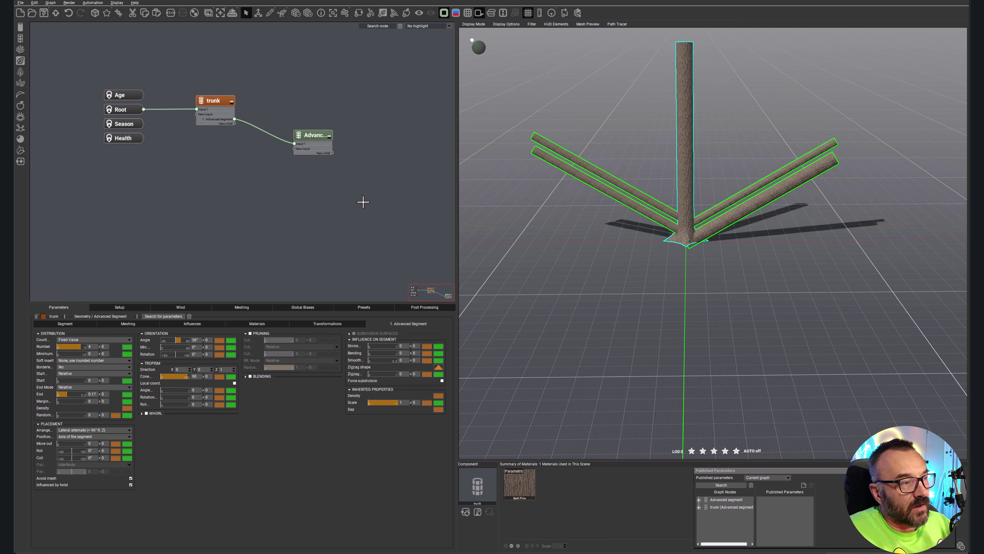
pyautogui.click(313, 134)
pyautogui.press('Delete')
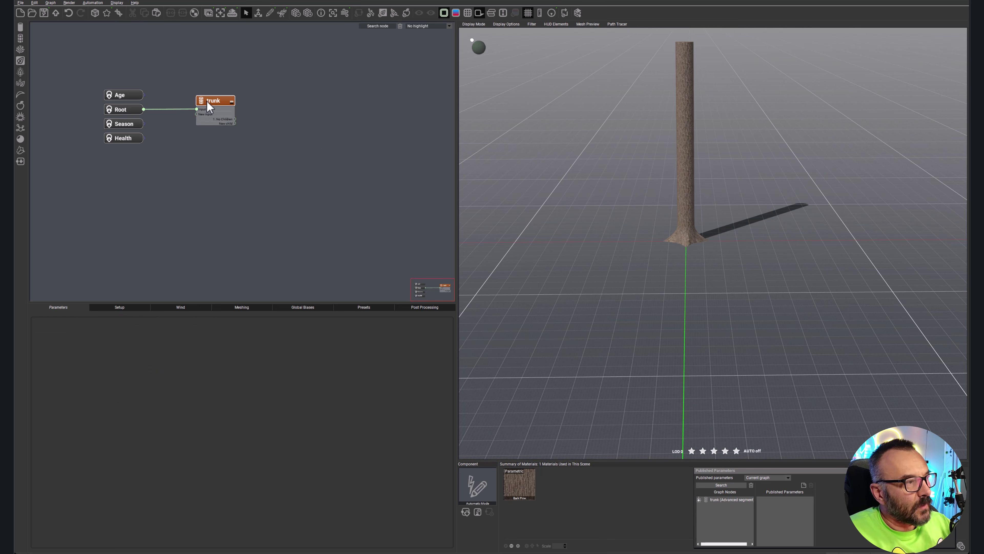
# Set the trunk's Axis Perturbation Strength to 0.1 with a random variation of 0.1
pyautogui.click(211, 103)
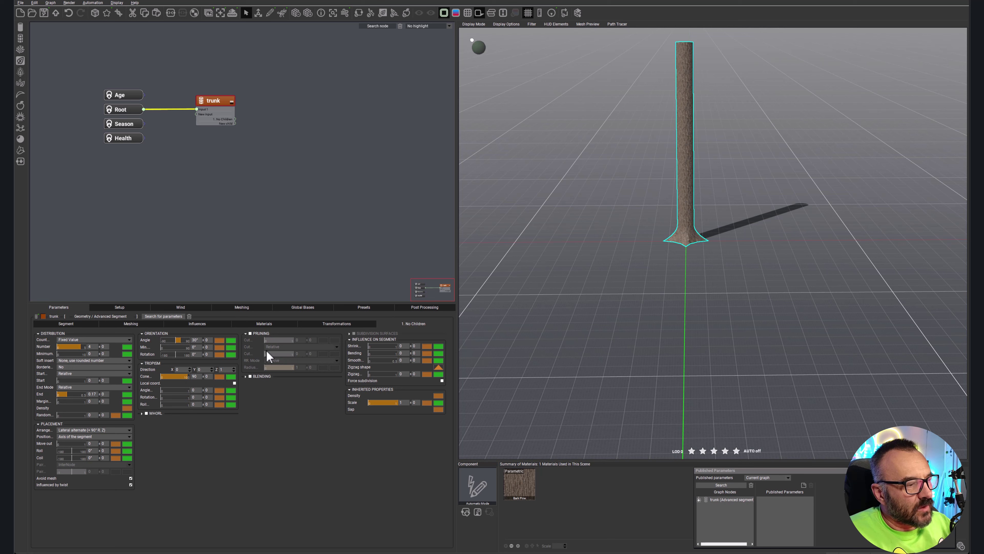
pyautogui.click(128, 325)
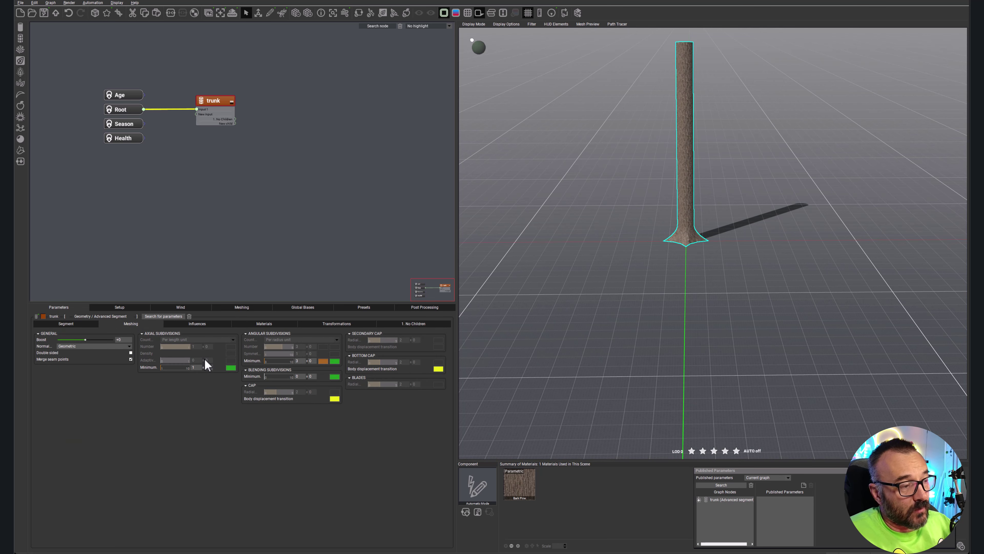
pyautogui.click(197, 324)
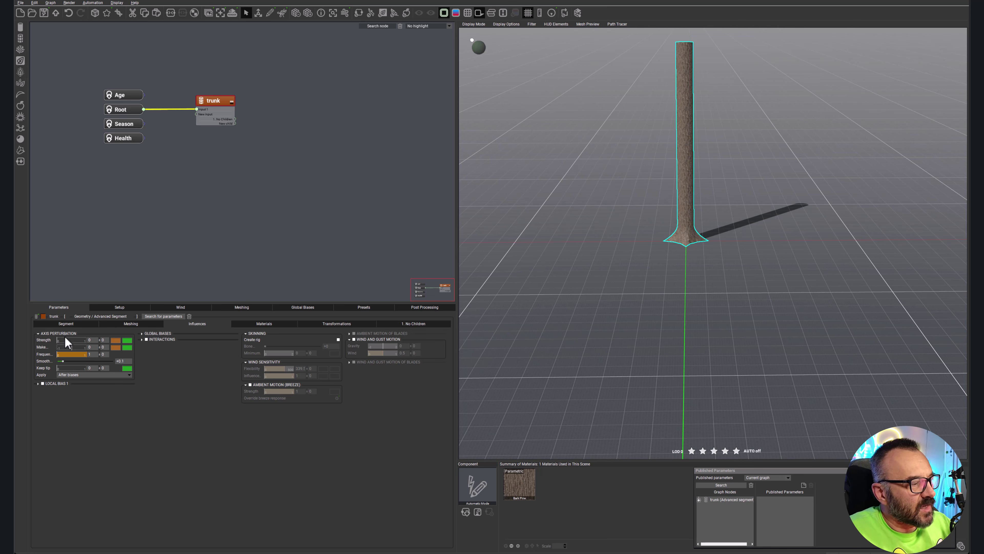
pyautogui.moveTo(64, 339)
pyautogui.mouseDown()
pyautogui.moveTo(80, 340)
pyautogui.moveTo(72, 340)
pyautogui.mouseUp()
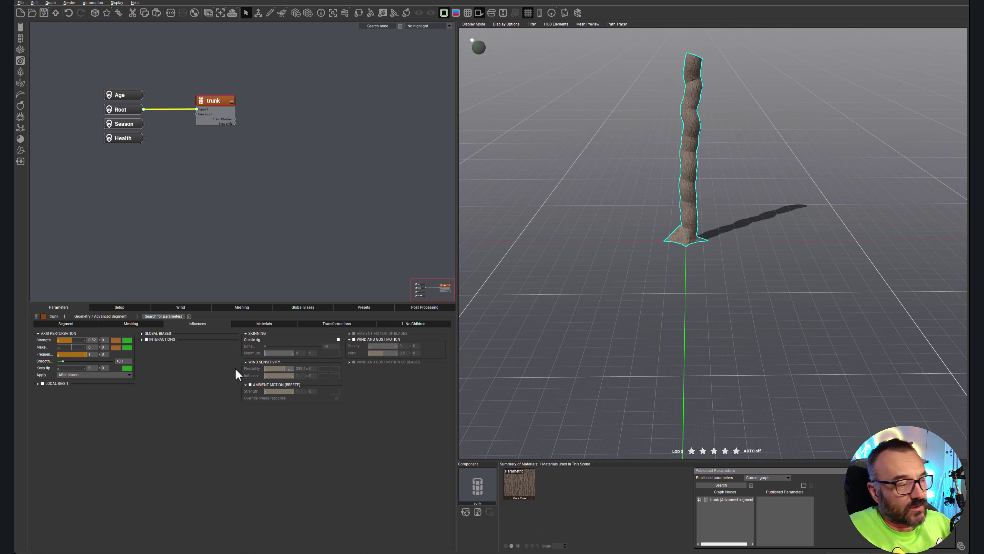
pyautogui.click(94, 341)
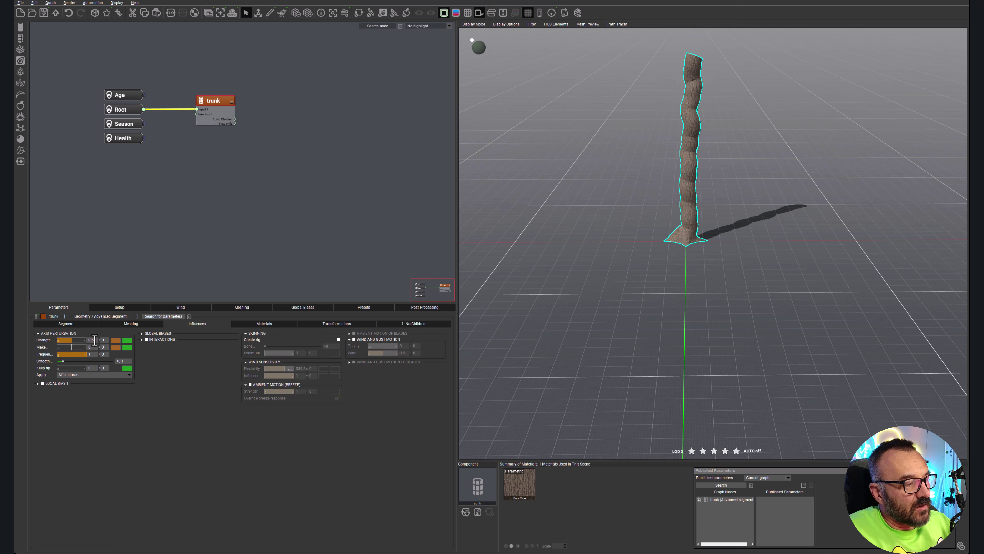
pyautogui.write('0.1')
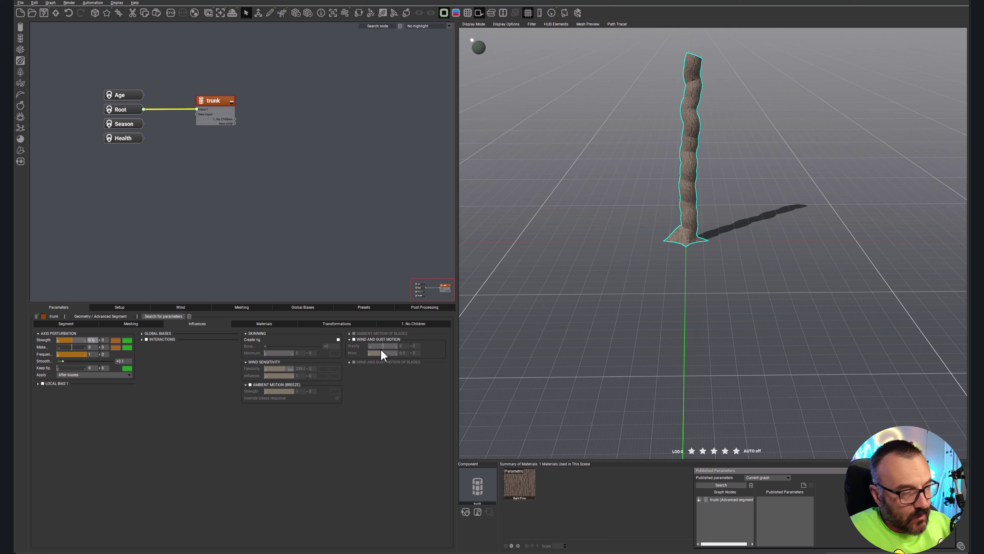
pyautogui.click(104, 340)
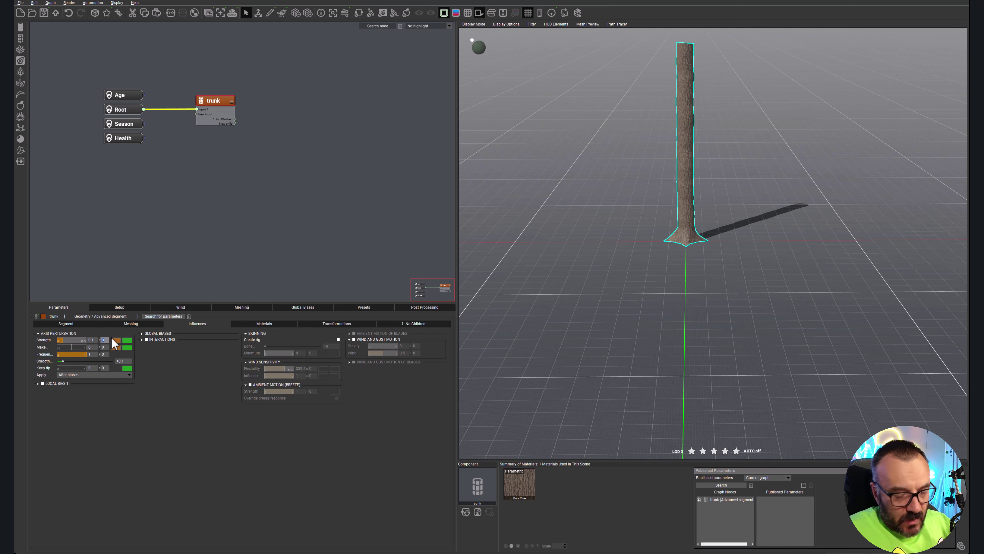
pyautogui.write('0.1')
pyautogui.press('Return')
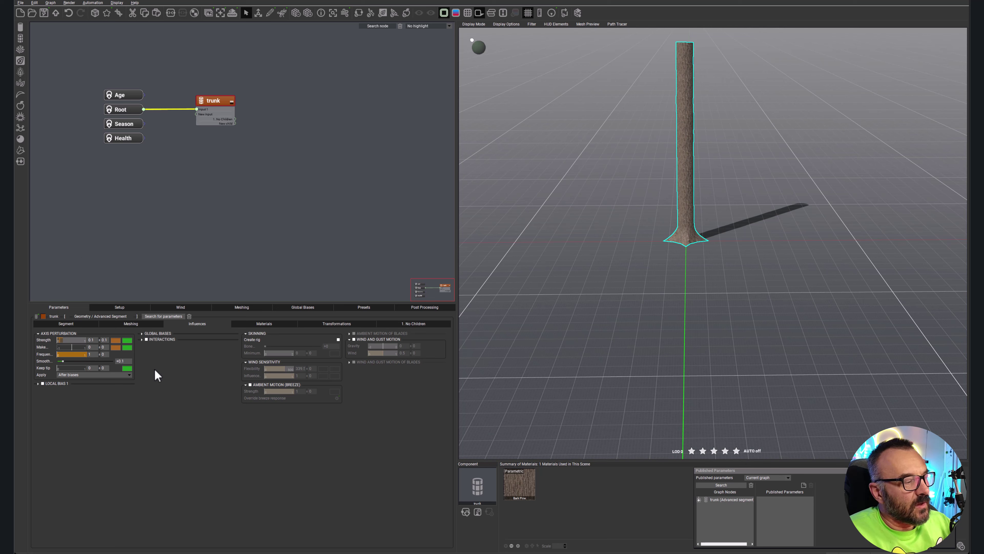
# Try Curl bias and the type listed just above it as the trunk's Local Bias 1, and disable the bias again
pyautogui.click(39, 384)
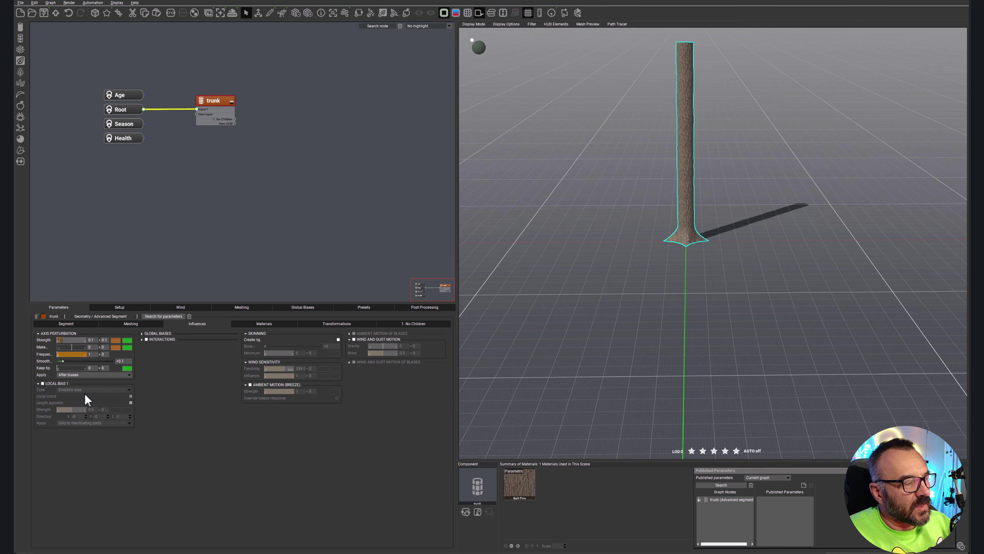
pyautogui.click(128, 390)
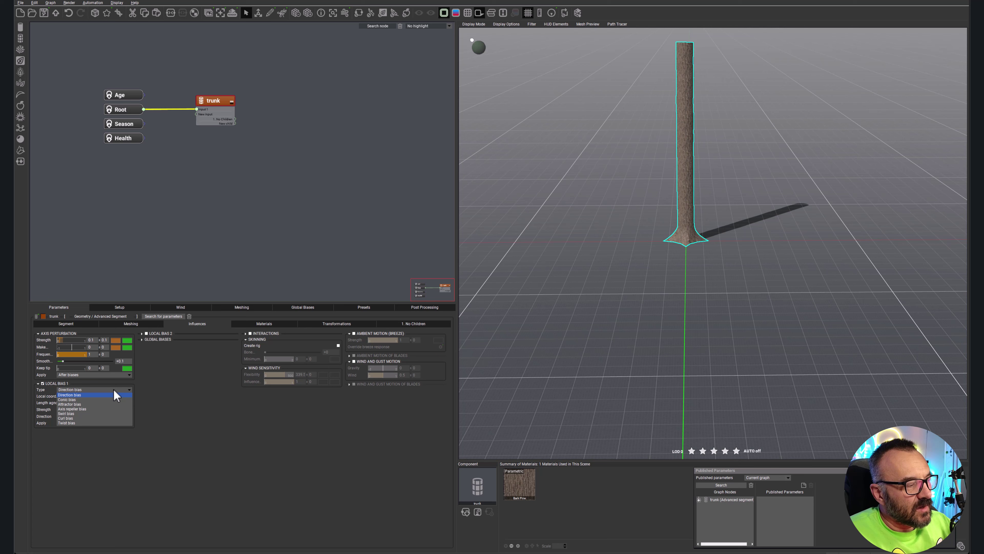
pyautogui.click(92, 418)
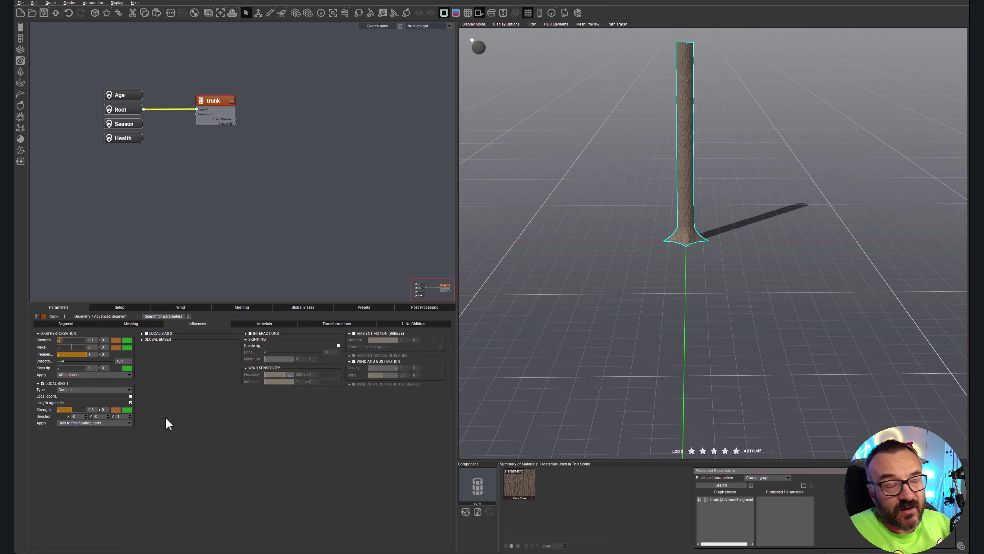
pyautogui.click(124, 389)
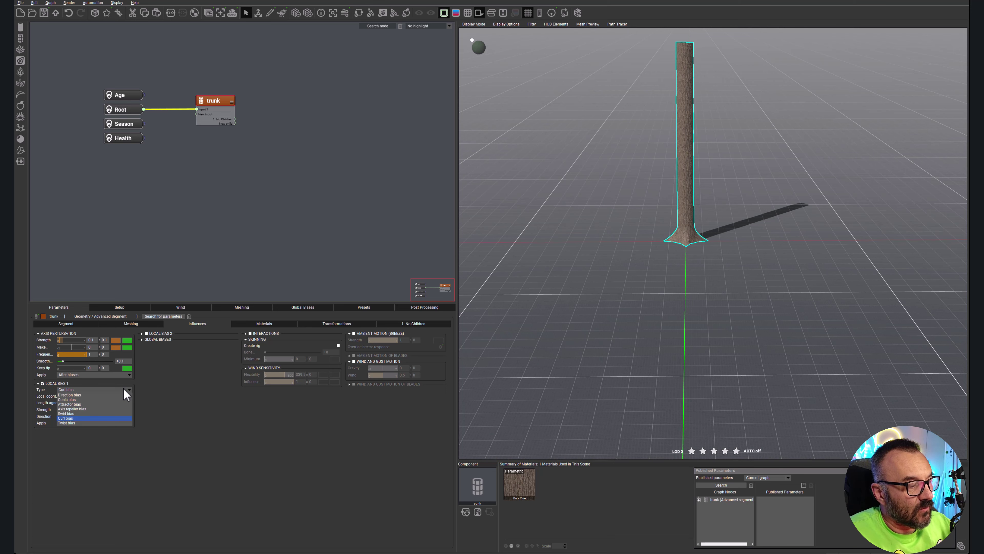
pyautogui.click(88, 414)
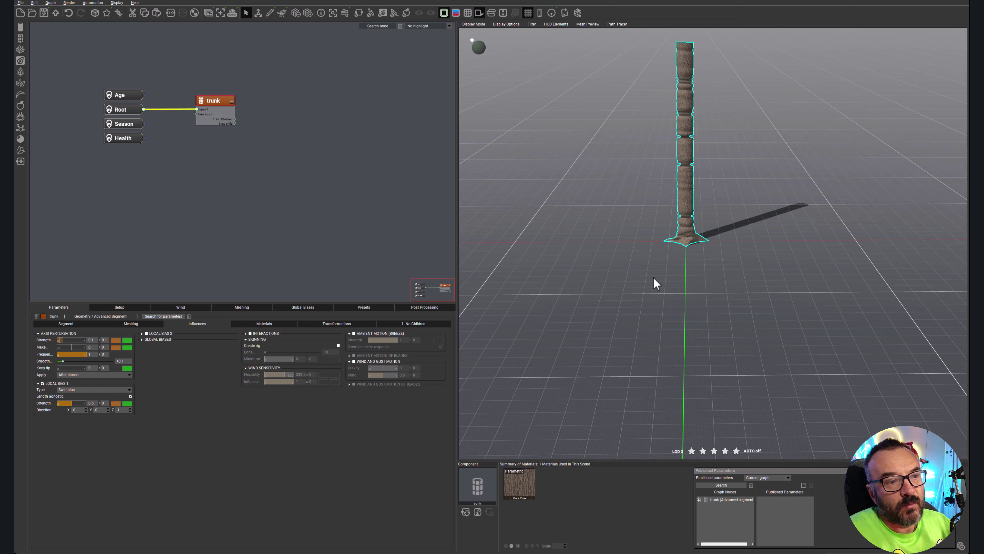
pyautogui.click(42, 383)
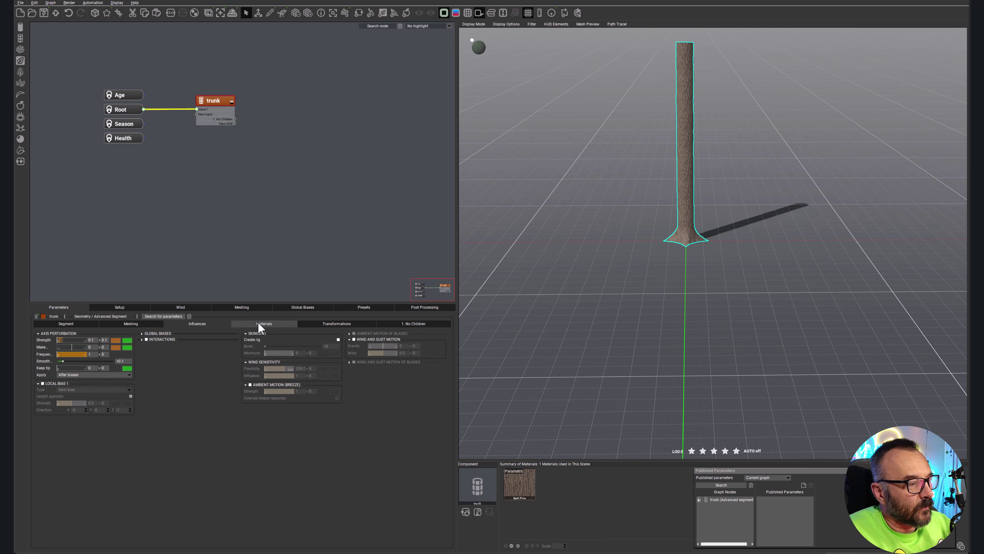
# Try an X scale of about 0.43 on the trunk and restore it to 1
pyautogui.click(249, 325)
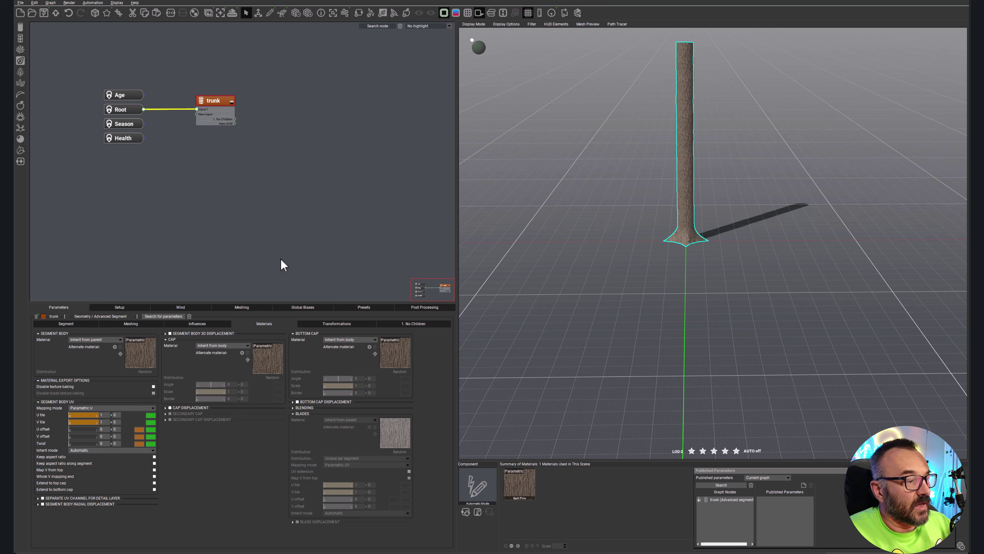
pyautogui.click(316, 330)
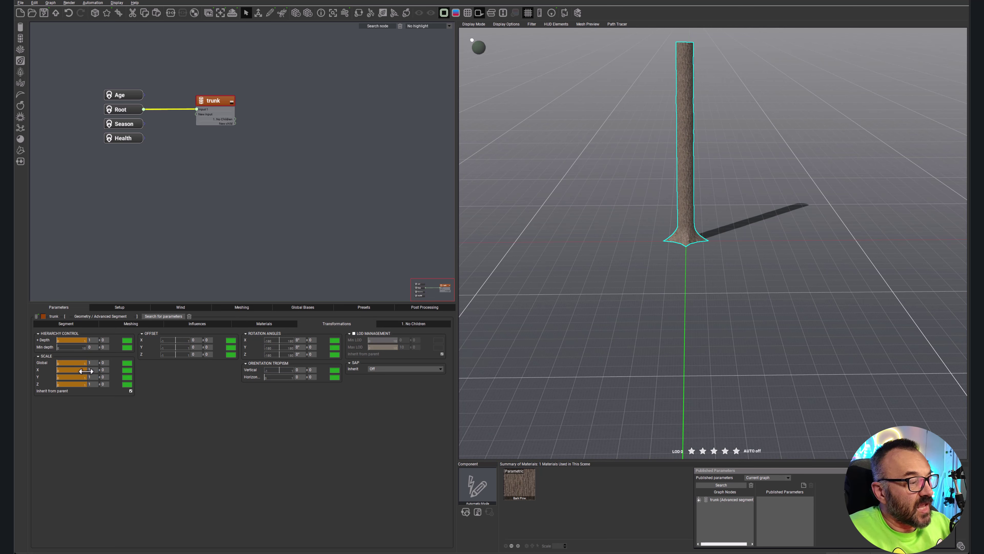
pyautogui.moveTo(88, 371)
pyautogui.mouseDown()
pyautogui.moveTo(58, 370)
pyautogui.moveTo(85, 370)
pyautogui.moveTo(70, 370)
pyautogui.mouseUp()
pyautogui.moveTo(551, 303); pyautogui.dragTo(566, 357, button='middle')
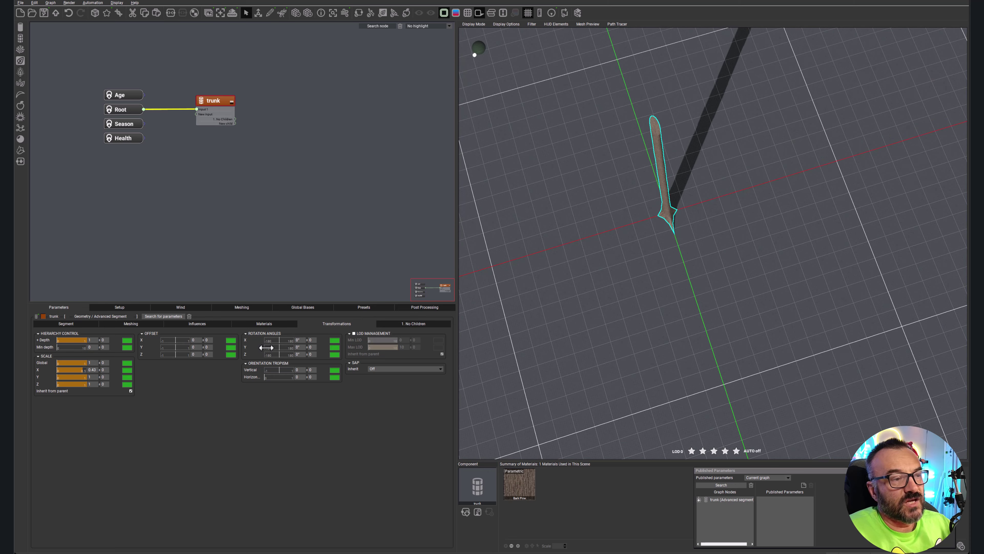
pyautogui.doubleClick(95, 370)
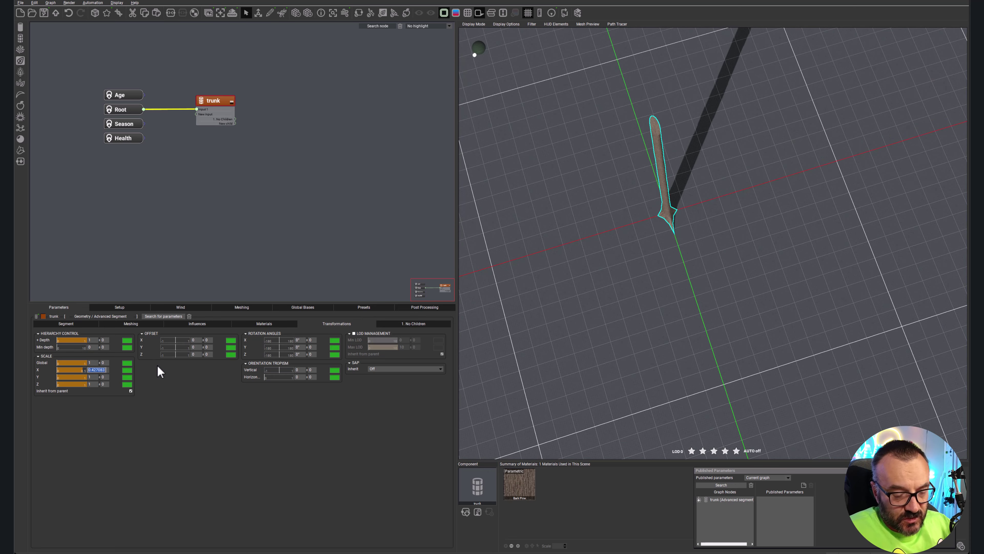
pyautogui.write('1')
pyautogui.press('Return')
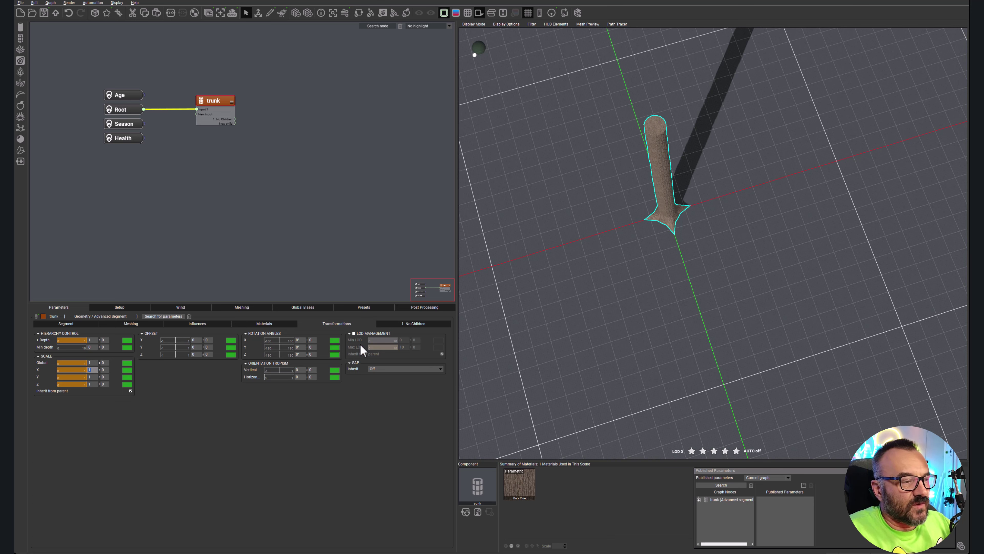
# Add an Advanced segment node to the graph as a child of the trunk
pyautogui.click(410, 322)
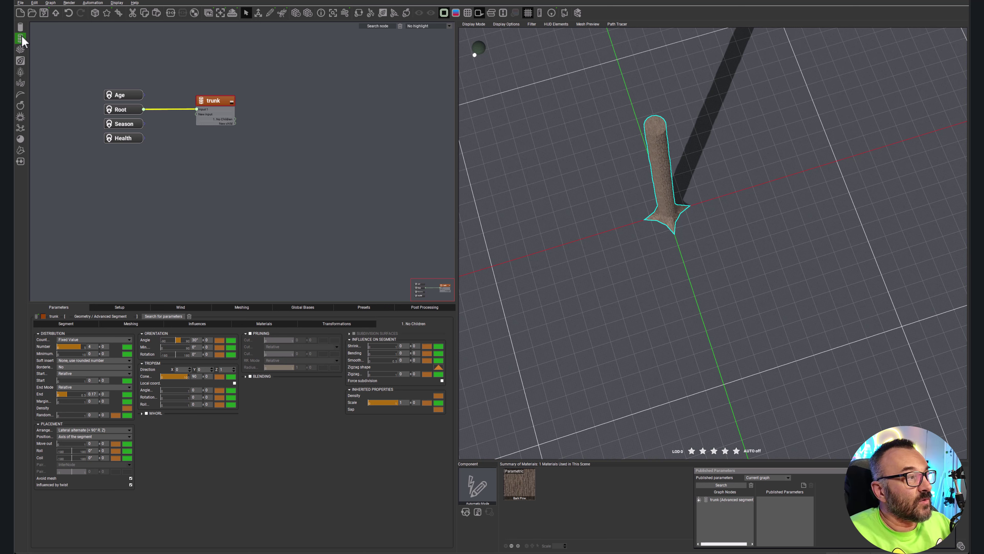
pyautogui.moveTo(21, 28); pyautogui.dragTo(309, 131)
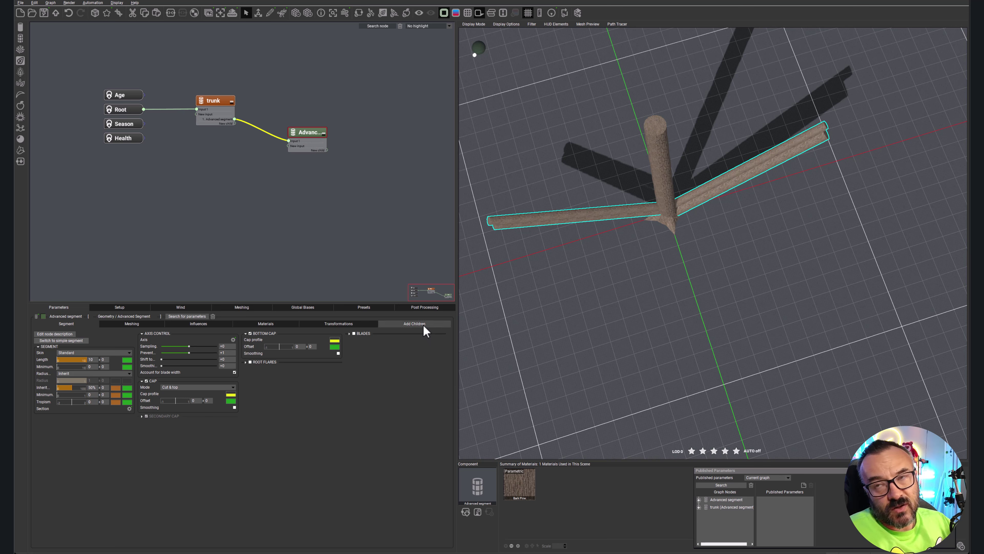
pyautogui.click(264, 125)
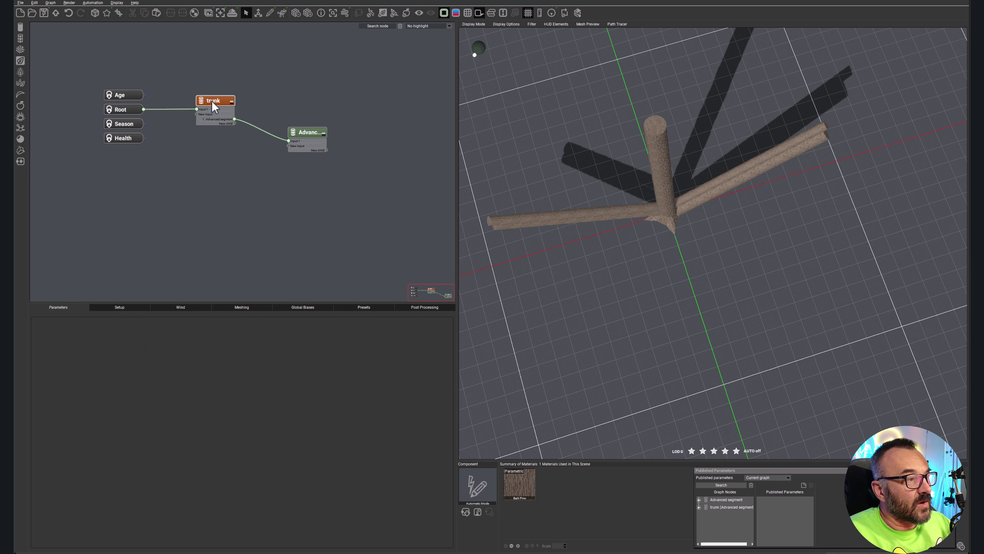
pyautogui.click(214, 107)
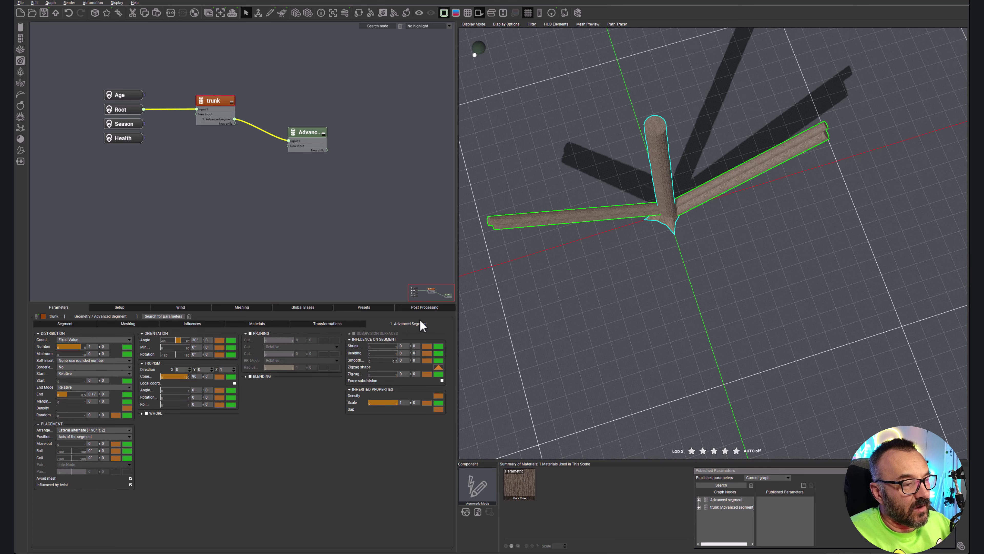
pyautogui.rightClick(435, 325)
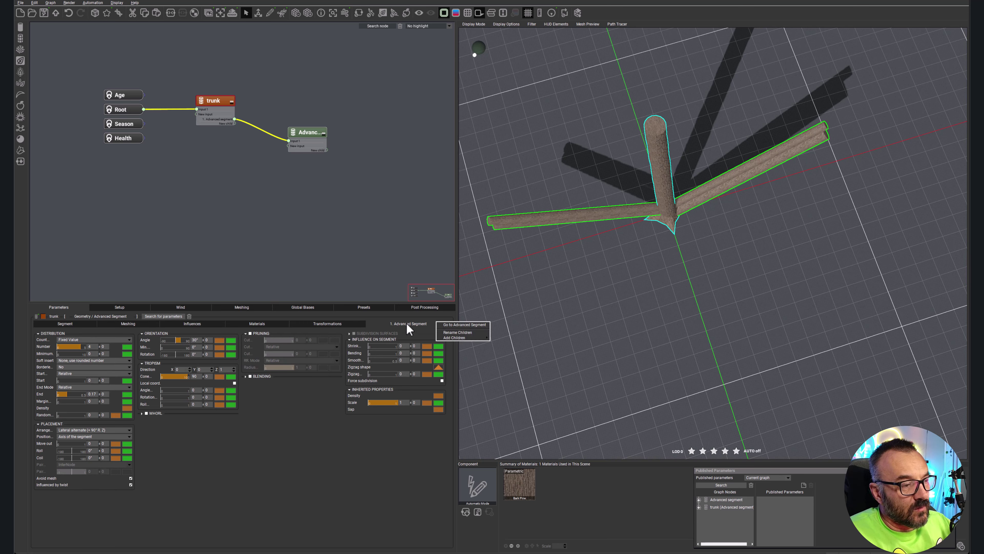
pyautogui.click(380, 331)
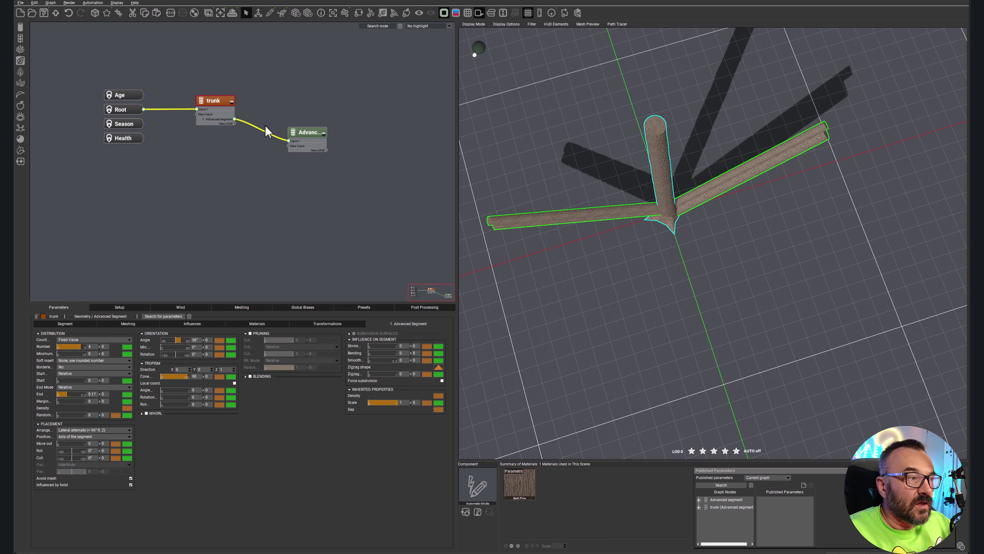
pyautogui.click(305, 136)
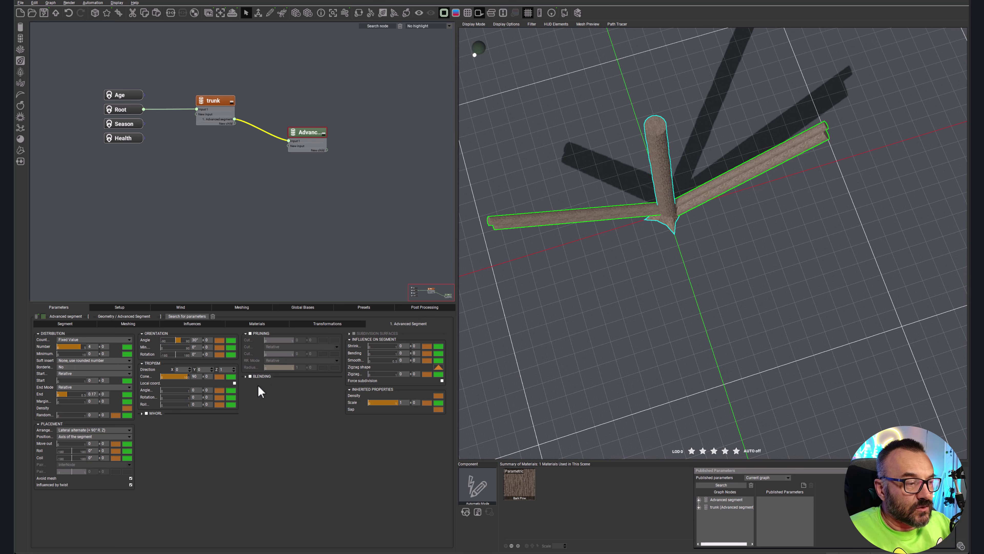
# Set the distribution Number of the trunk's Advanced segment children to 8
pyautogui.click(228, 96)
pyautogui.click(408, 323)
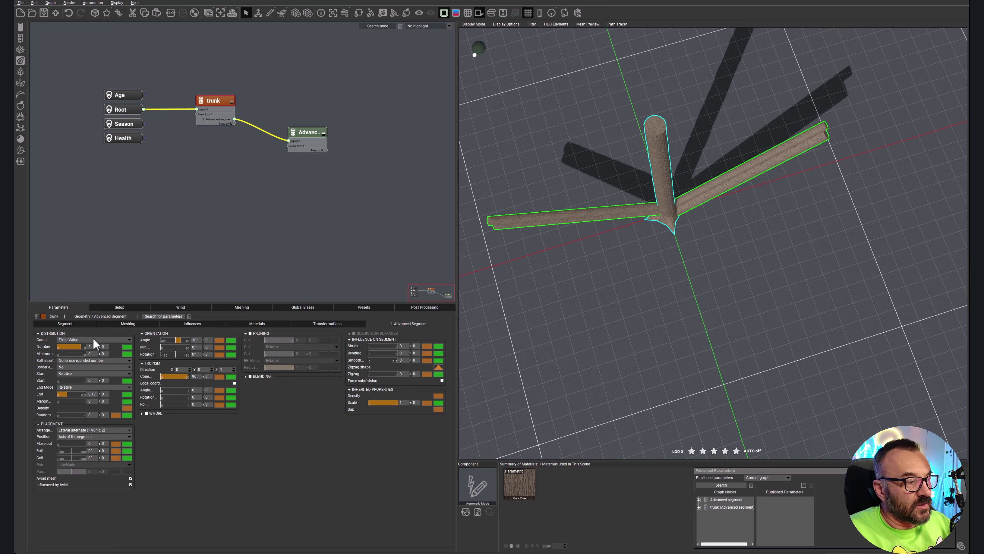
pyautogui.moveTo(666, 302); pyautogui.dragTo(620, 264)
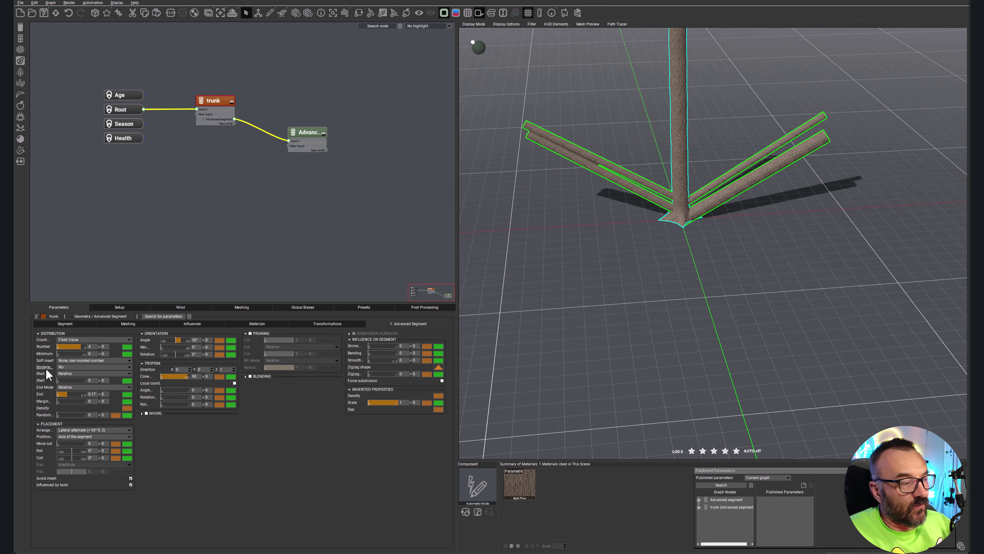
pyautogui.doubleClick(90, 346)
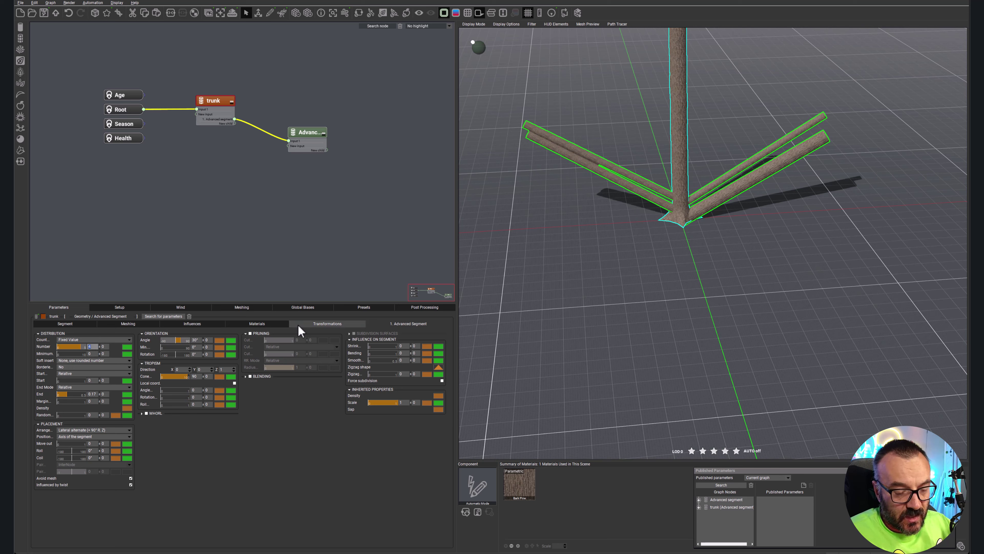
pyautogui.write('8')
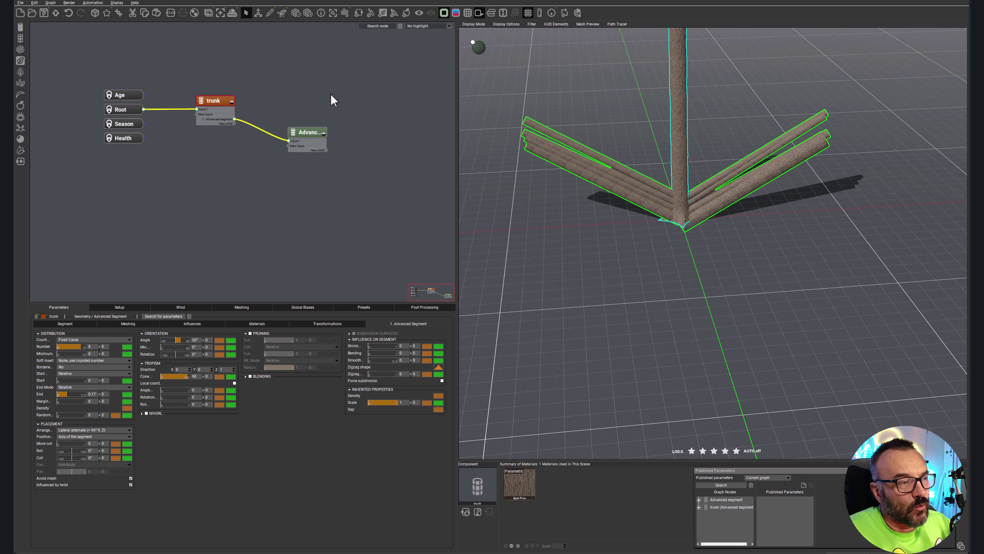
# Examine the transformation parameters of the Advanced segment branch node
pyautogui.doubleClick(310, 132)
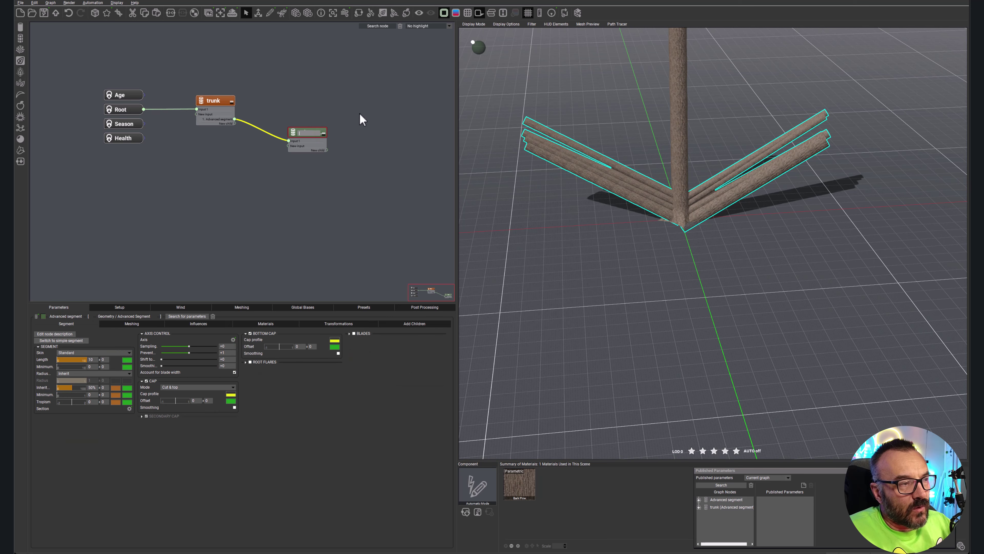
pyautogui.press('Escape')
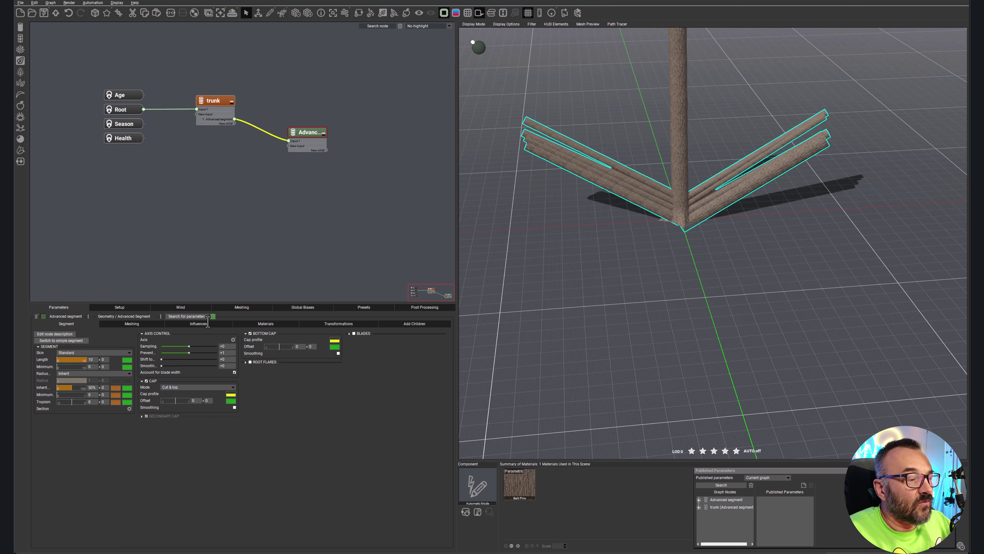
pyautogui.click(343, 323)
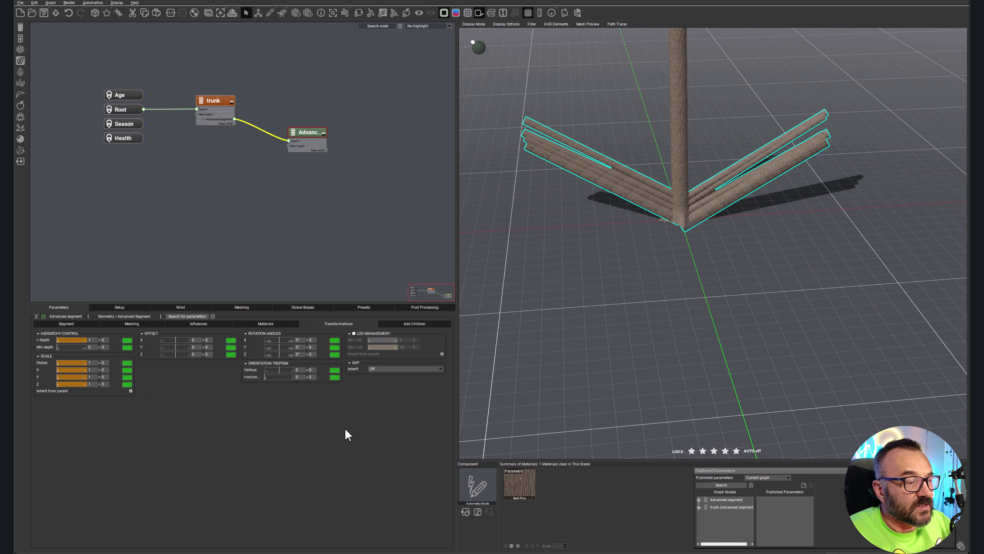